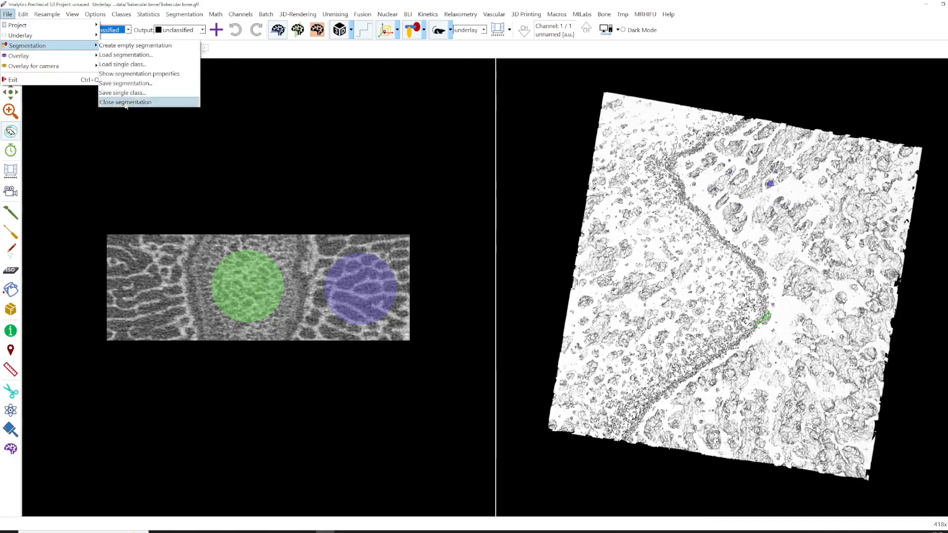
# - Close the current segmentation
pyautogui.click(125, 102)
pyautogui.click(539, 283)
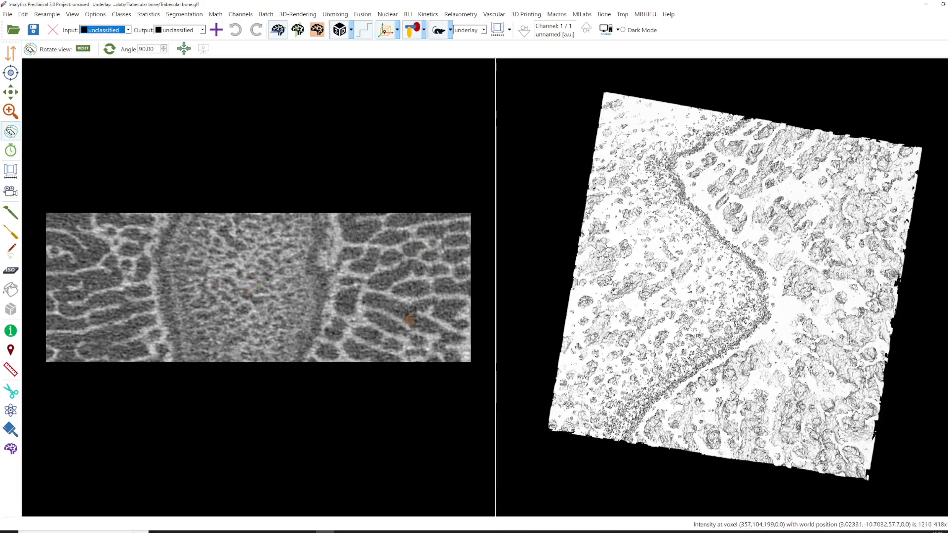
# - Add a new segmentation class named Bone
pyautogui.rightClick(360, 297)
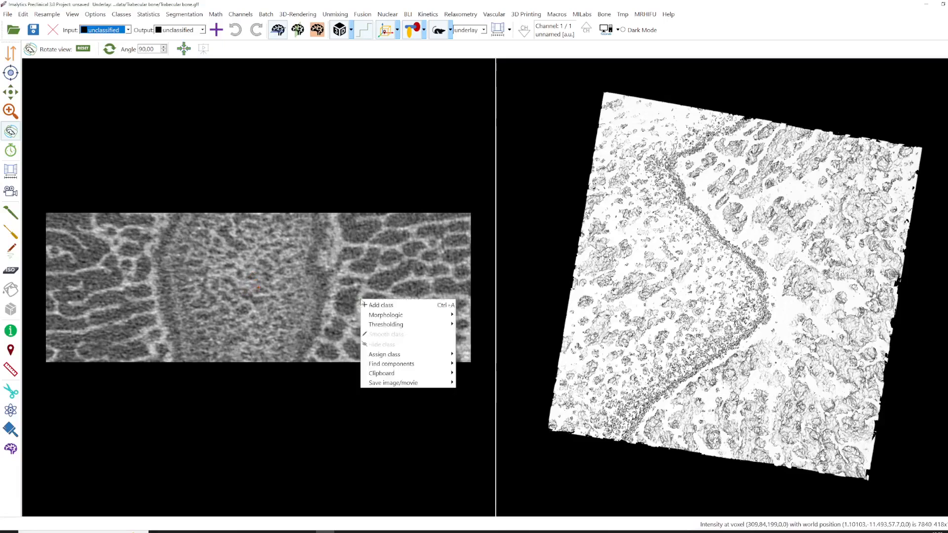
pyautogui.click(400, 301)
pyautogui.rightClick(349, 291)
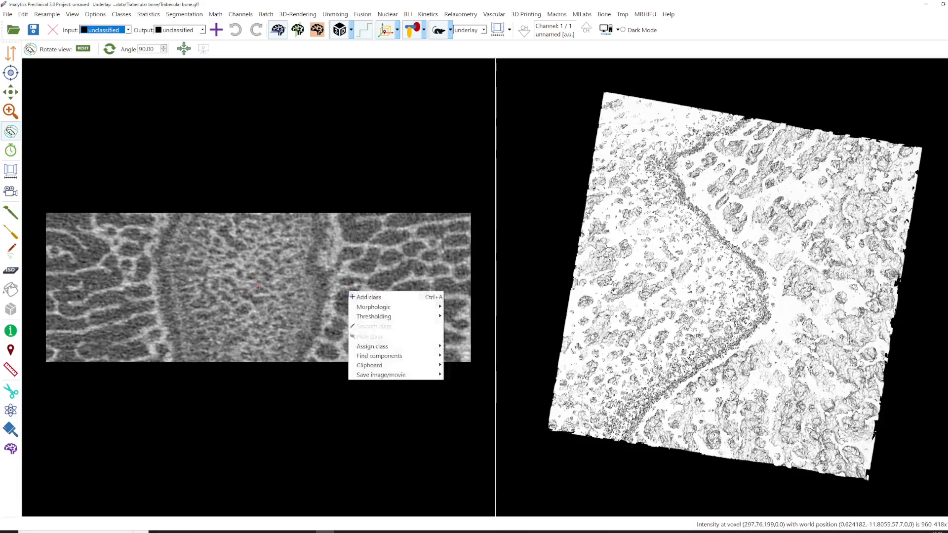
pyautogui.click(363, 298)
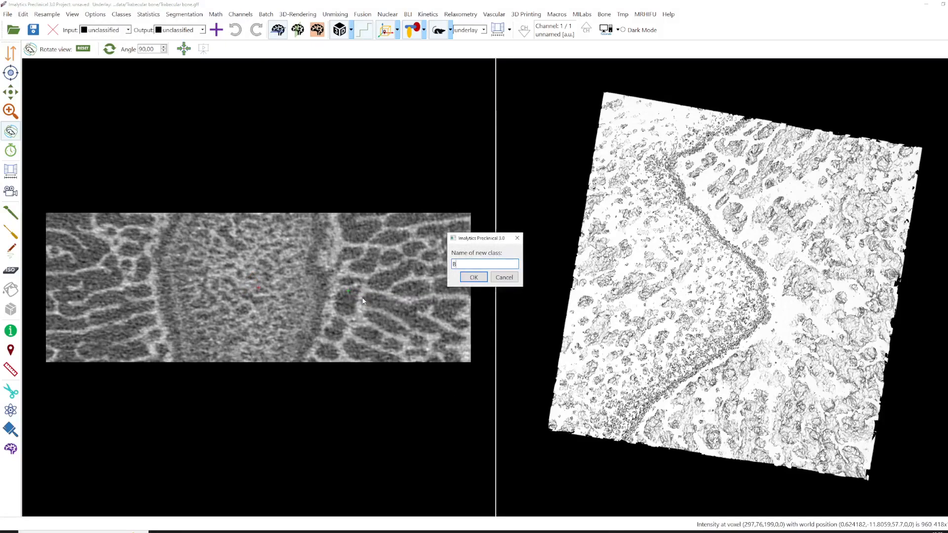
pyautogui.write('Bone')
pyautogui.press('Return')
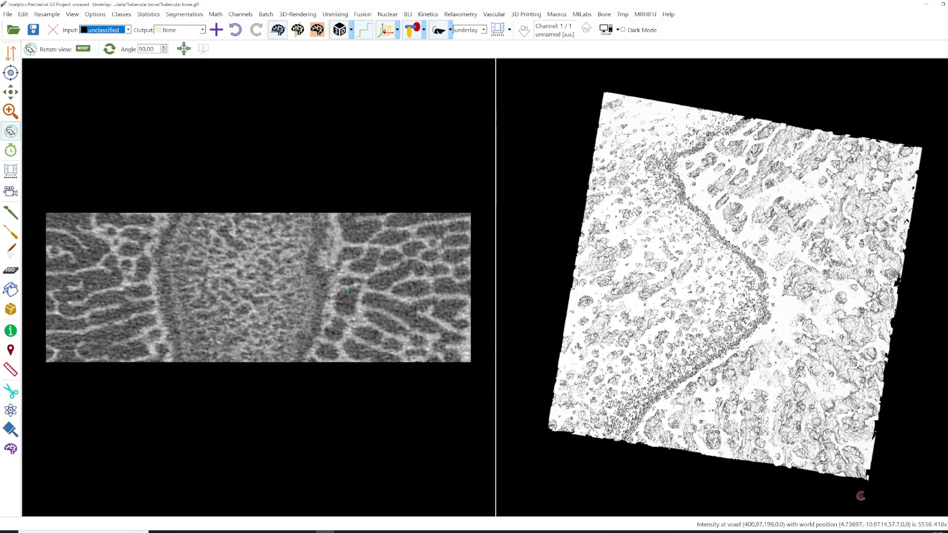
# - Try thresholding the underlay above a value into the Bone class, then undo the thresholding
pyautogui.rightClick(337, 244)
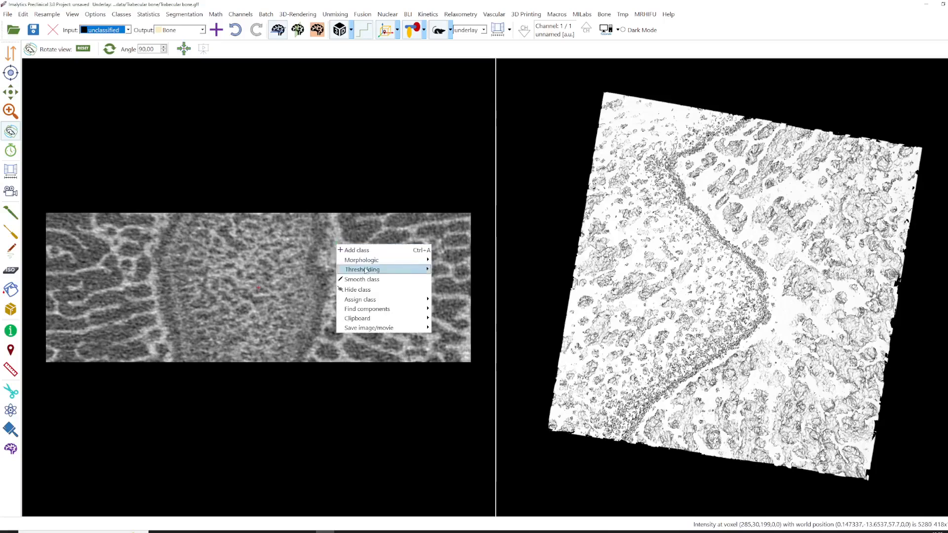
pyautogui.moveTo(368, 270)
pyautogui.click(442, 270)
pyautogui.write('4000')
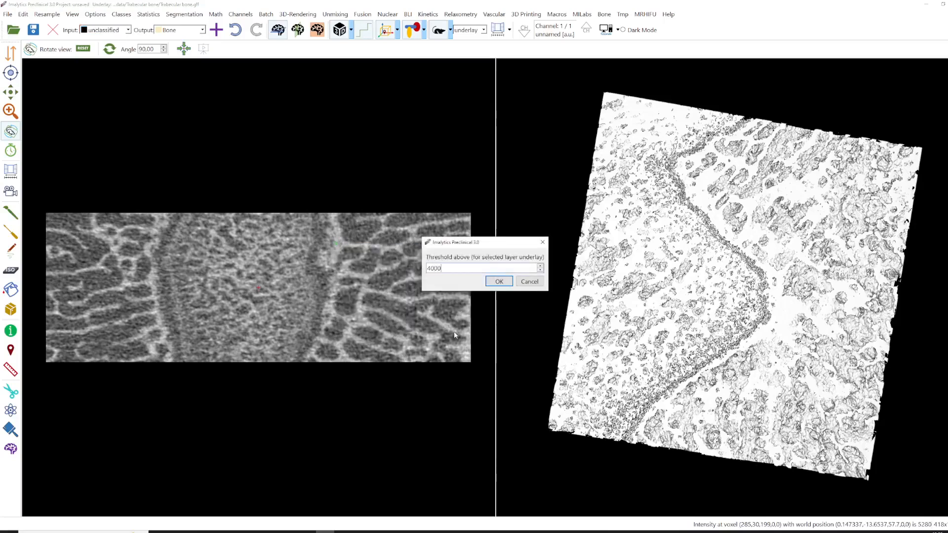
pyautogui.press('Return')
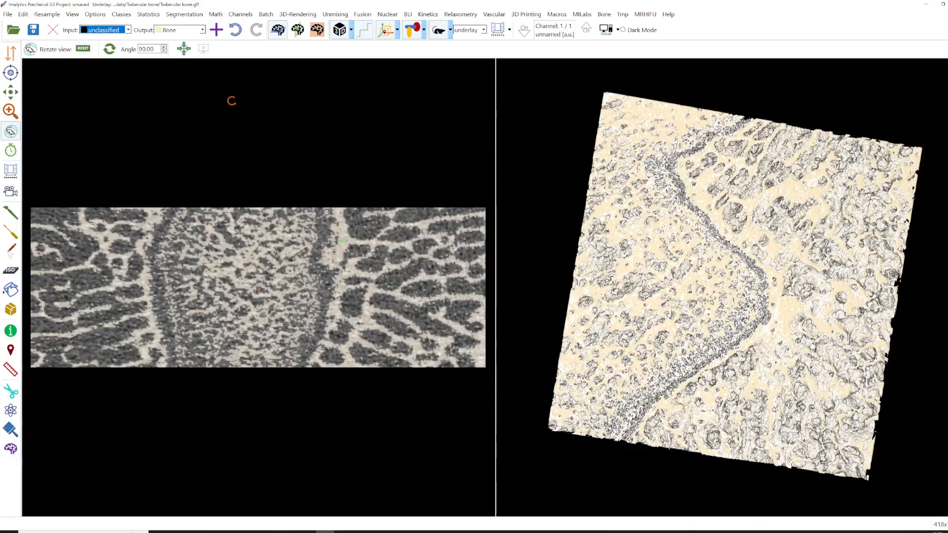
pyautogui.click(236, 30)
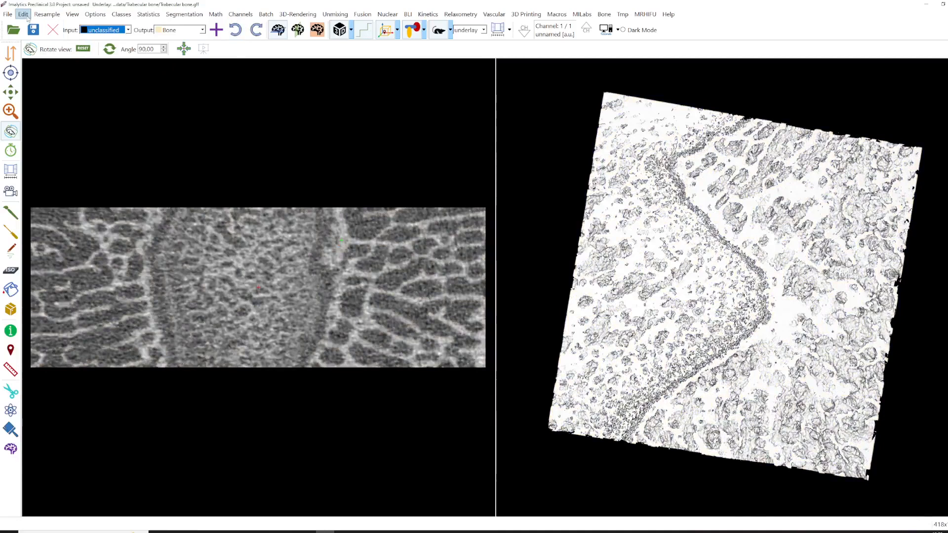
# - Apply a Gauss filter to the image
pyautogui.click(25, 15)
pyautogui.moveTo(42, 48)
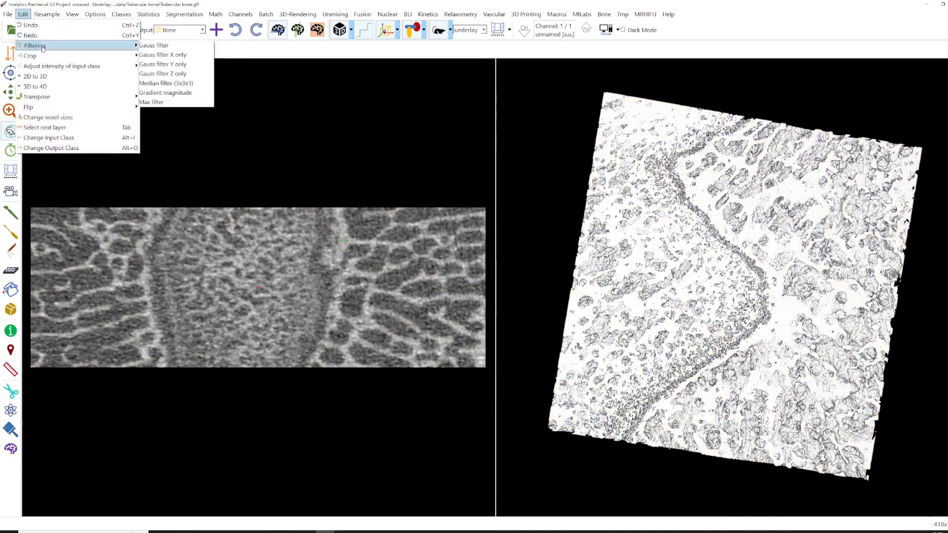
pyautogui.click(154, 45)
pyautogui.click(490, 279)
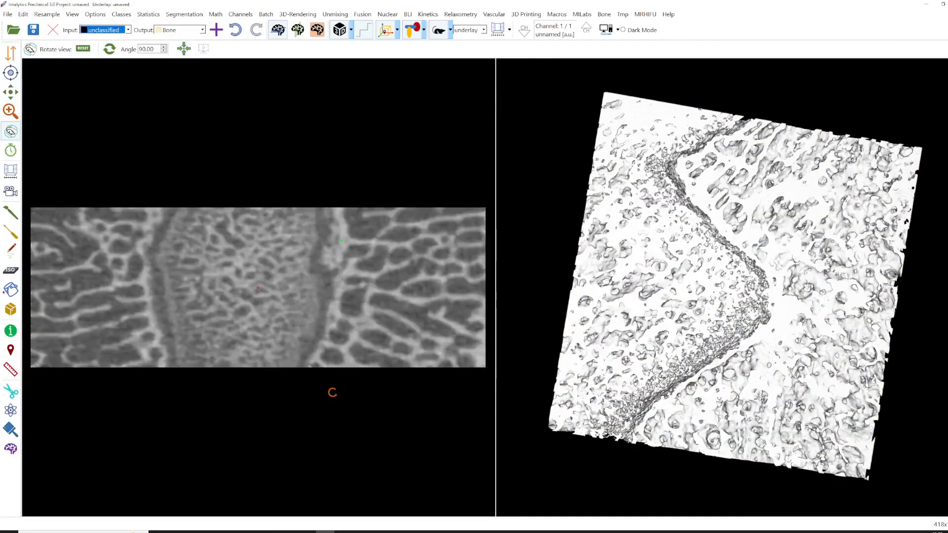
# - Threshold the filtered underlay above 4000 into the Bone class
pyautogui.rightClick(279, 290)
pyautogui.moveTo(356, 314)
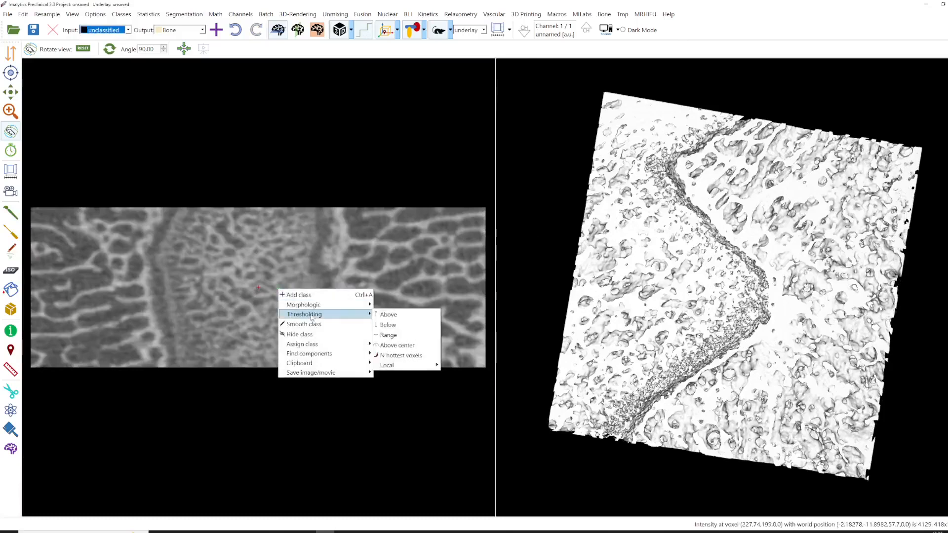
pyautogui.click(384, 316)
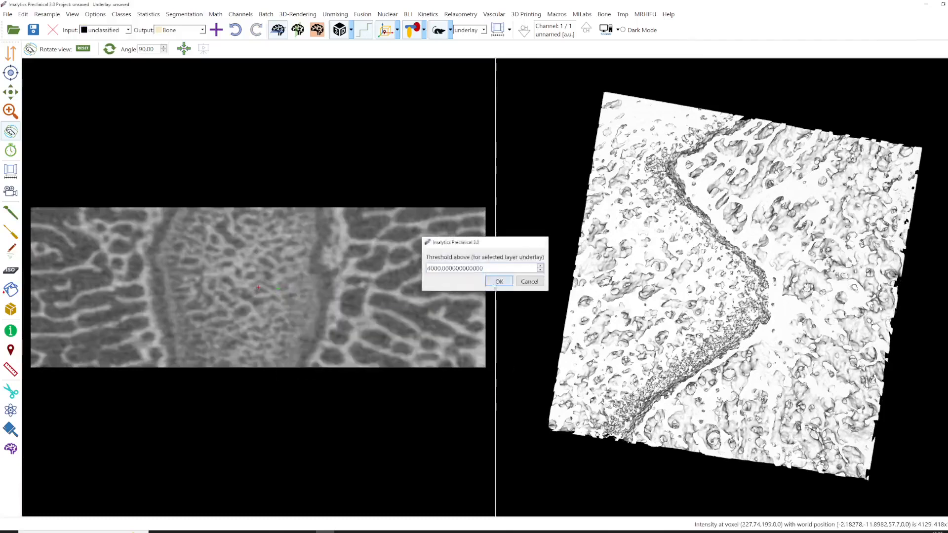
pyautogui.click(493, 282)
# - Move to a slice further down the stack and measure distances across trabeculae with the distance tool
pyautogui.scroll(-15, 286, 313)
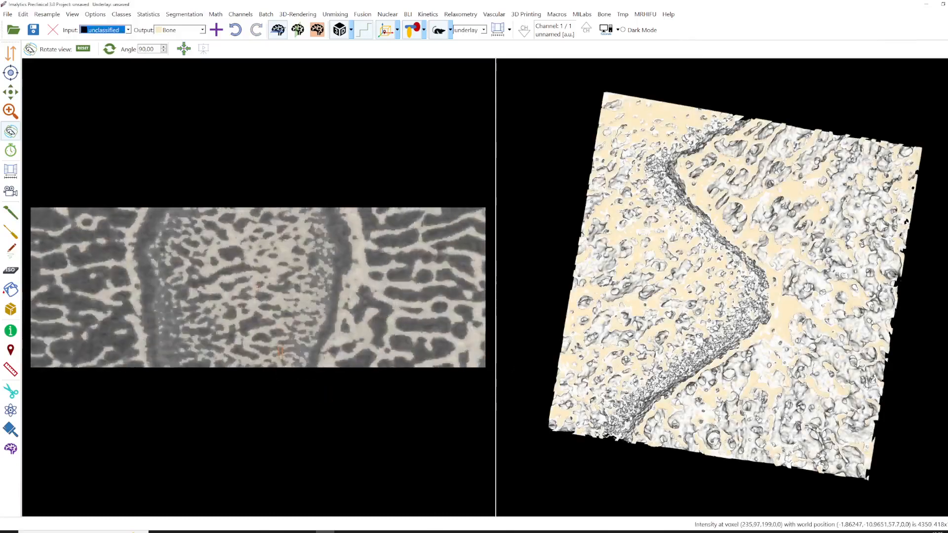
pyautogui.scroll(-12, 258, 287)
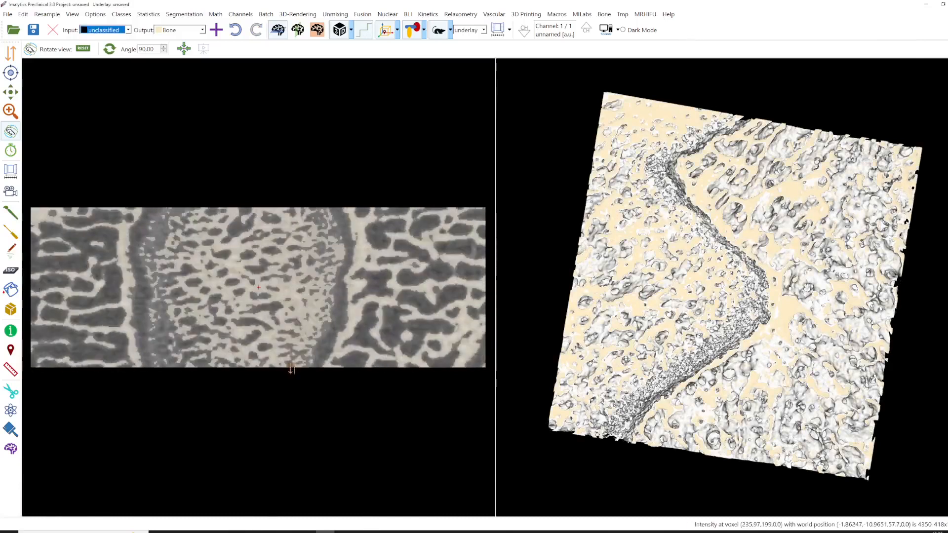
pyautogui.scroll(-5, 279, 329)
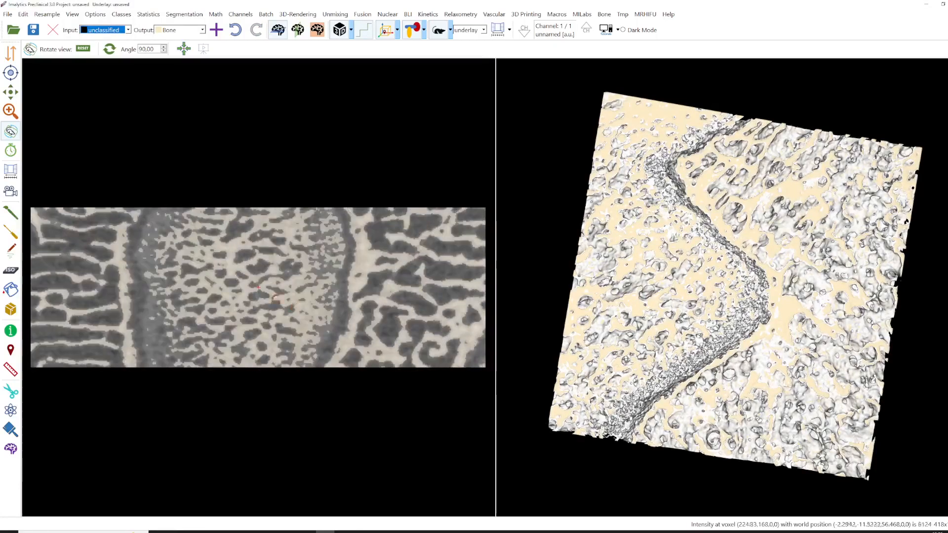
pyautogui.keyDown('ctrl'); pyautogui.scroll(-1, 264, 314); pyautogui.keyUp('ctrl')
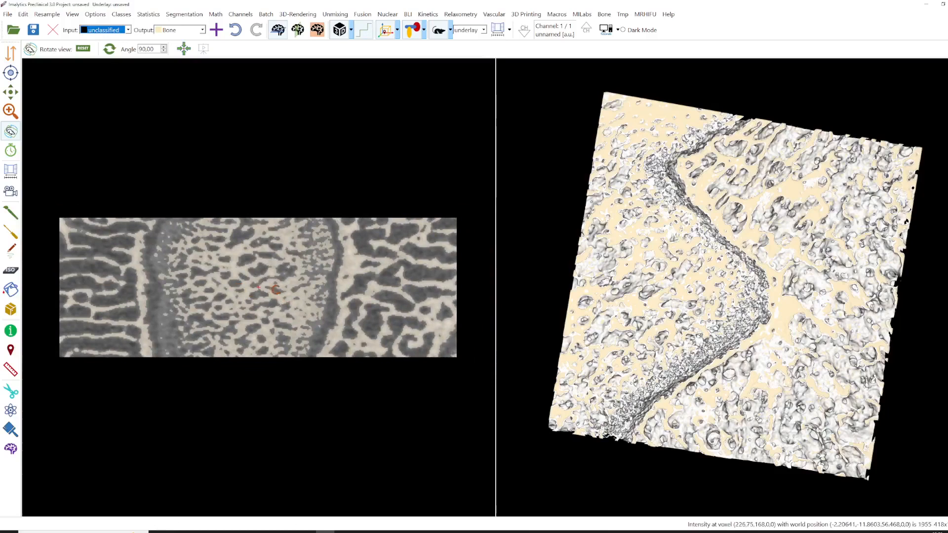
pyautogui.click(10, 370)
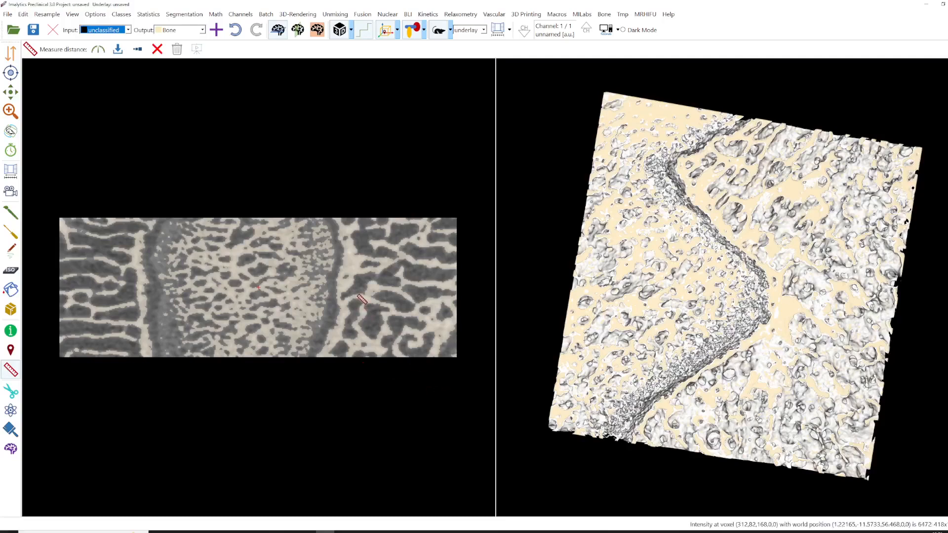
pyautogui.click(358, 298)
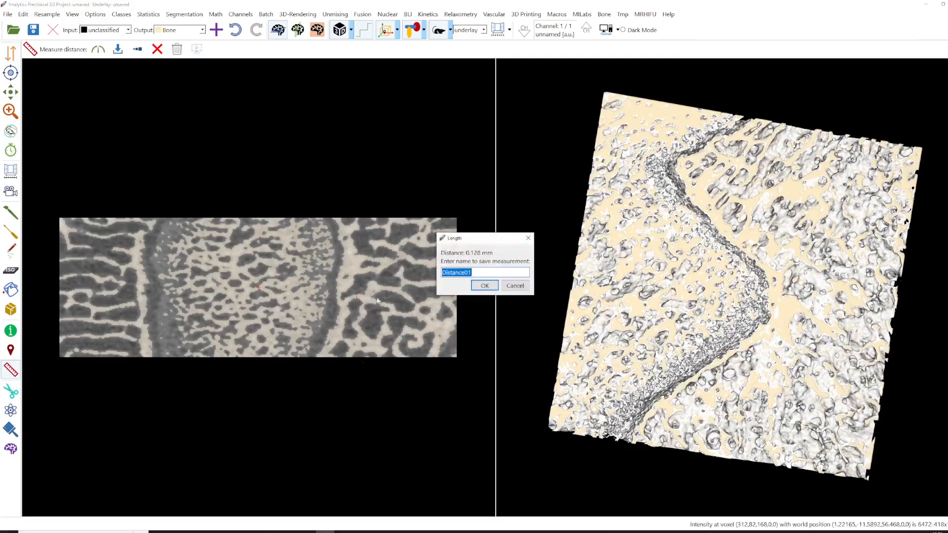
pyautogui.click(484, 285)
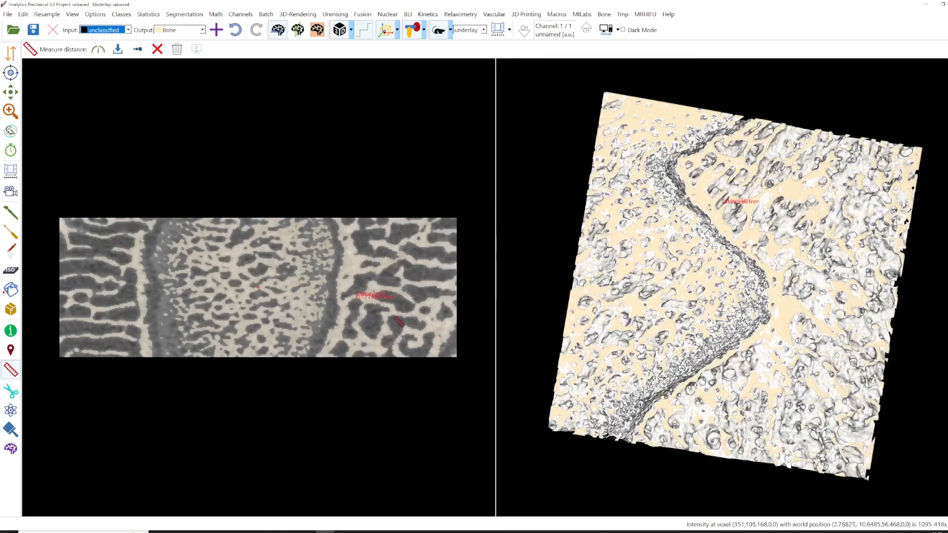
pyautogui.click(138, 49)
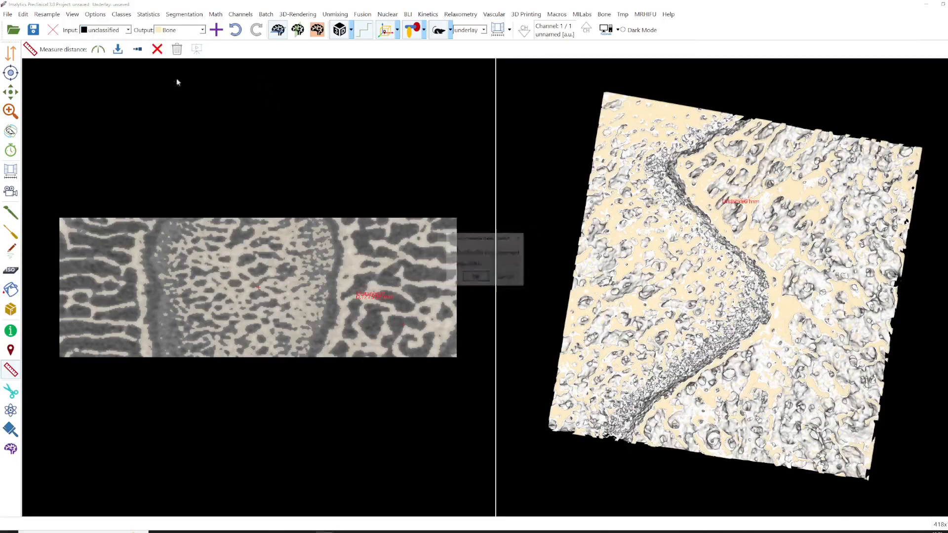
pyautogui.click(475, 277)
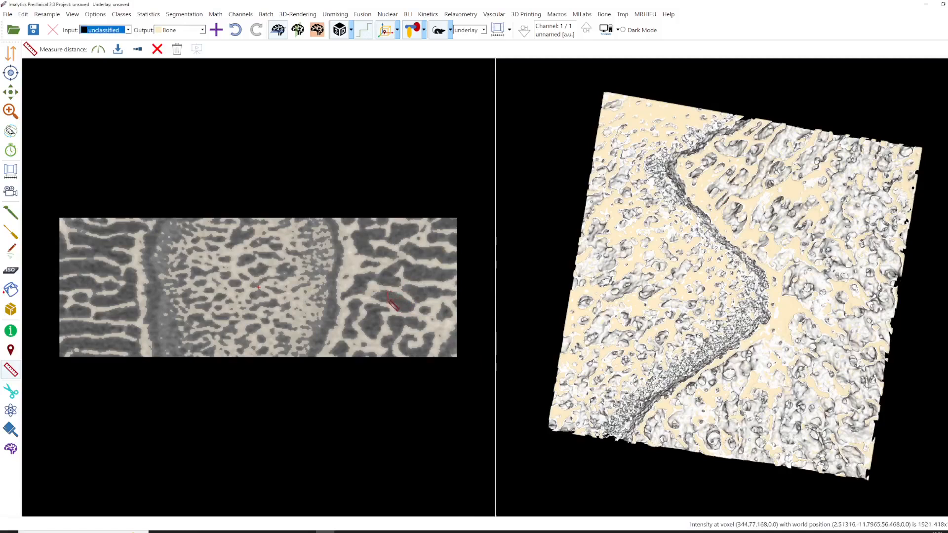
pyautogui.click(389, 301)
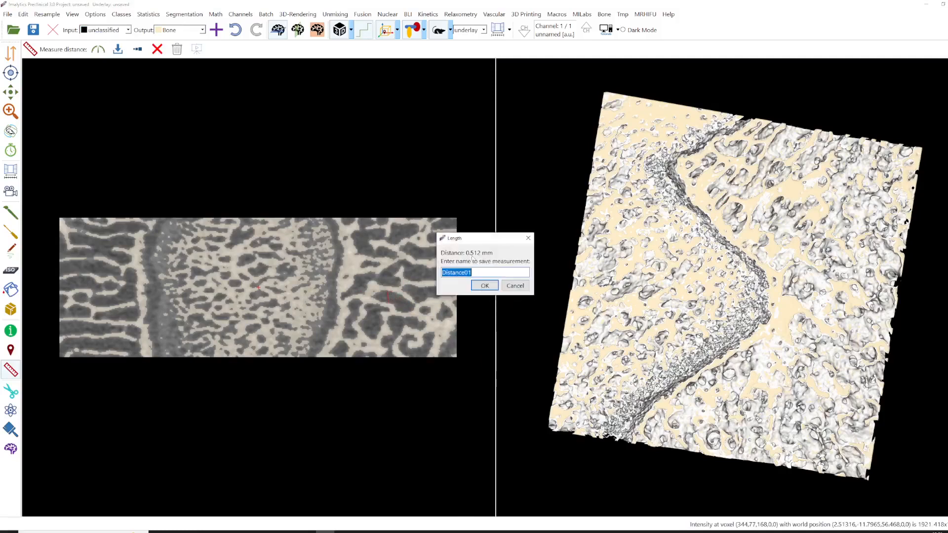
pyautogui.click(528, 239)
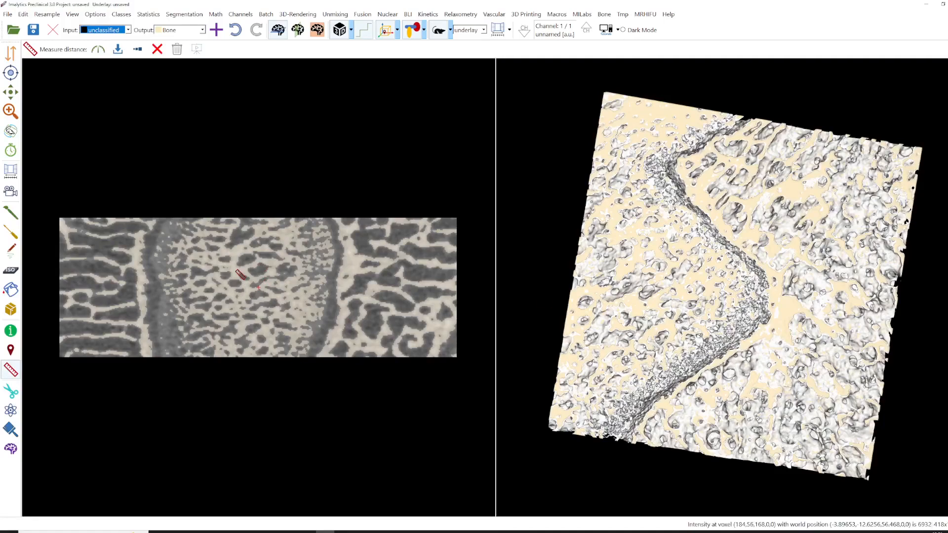
# - Add a new segmentation class named A
pyautogui.rightClick(236, 271)
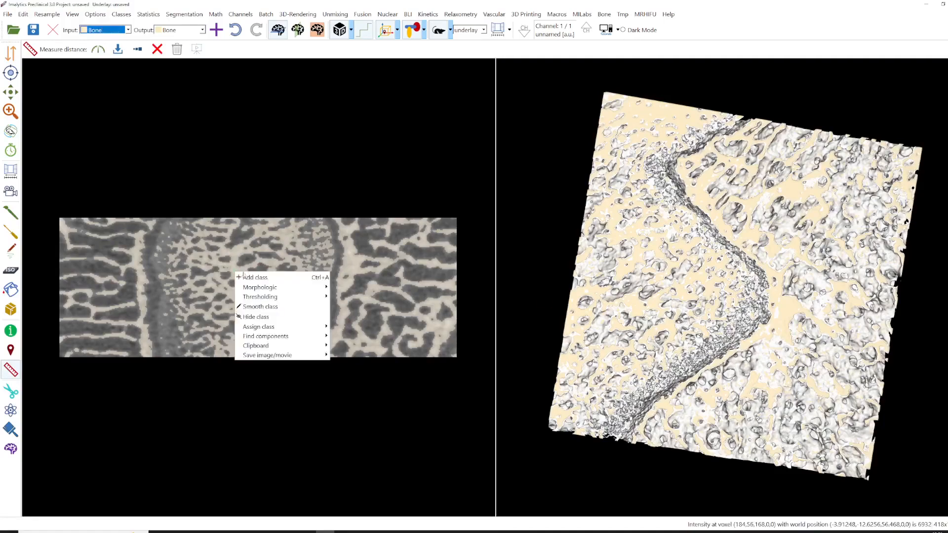
pyautogui.click(250, 275)
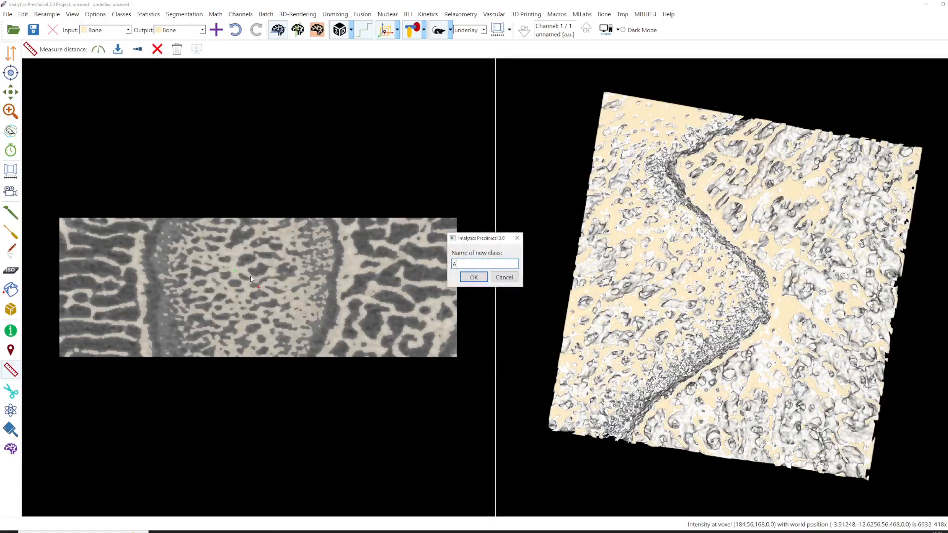
pyautogui.write('A')
pyautogui.press('Return')
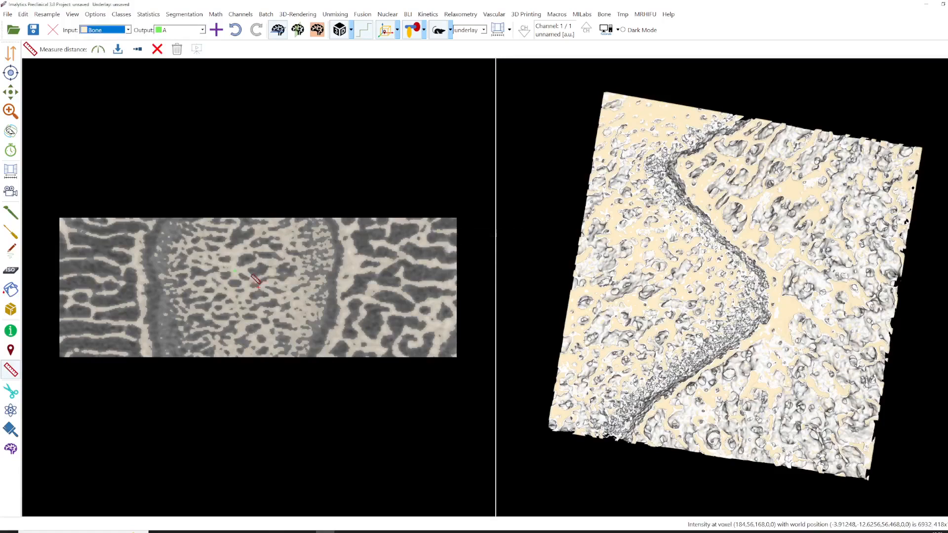
# - Create a cylinder region of 4 mm diameter and 4 mm length in class A near the slice's right end
pyautogui.click(15, 235)
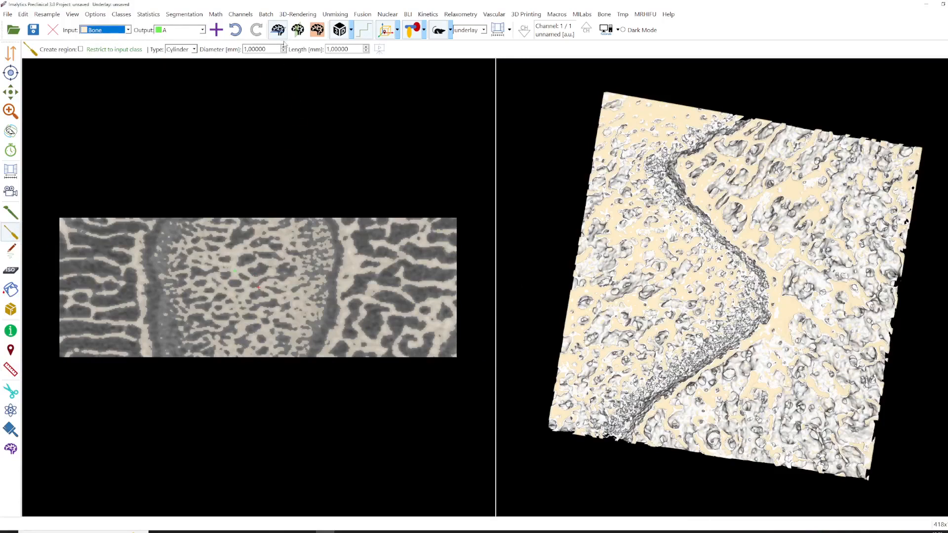
pyautogui.scroll(3, 284, 49)
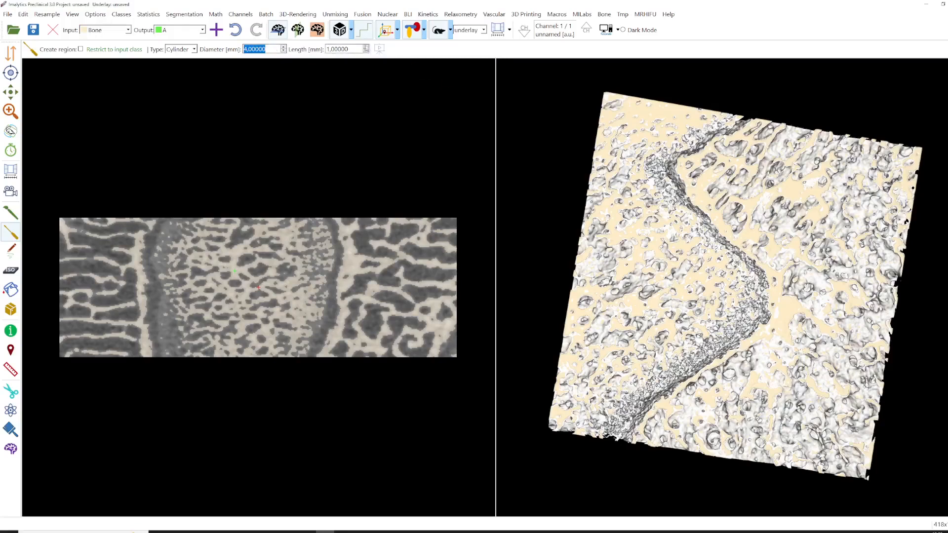
pyautogui.scroll(2, 367, 49)
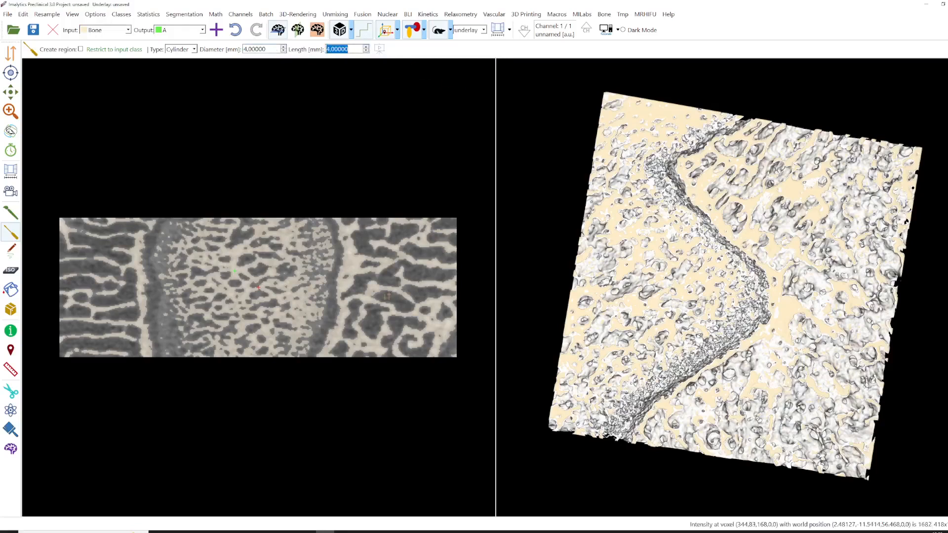
pyautogui.moveTo(388, 287); pyautogui.dragTo(409, 279, button='right')
pyautogui.click(396, 279)
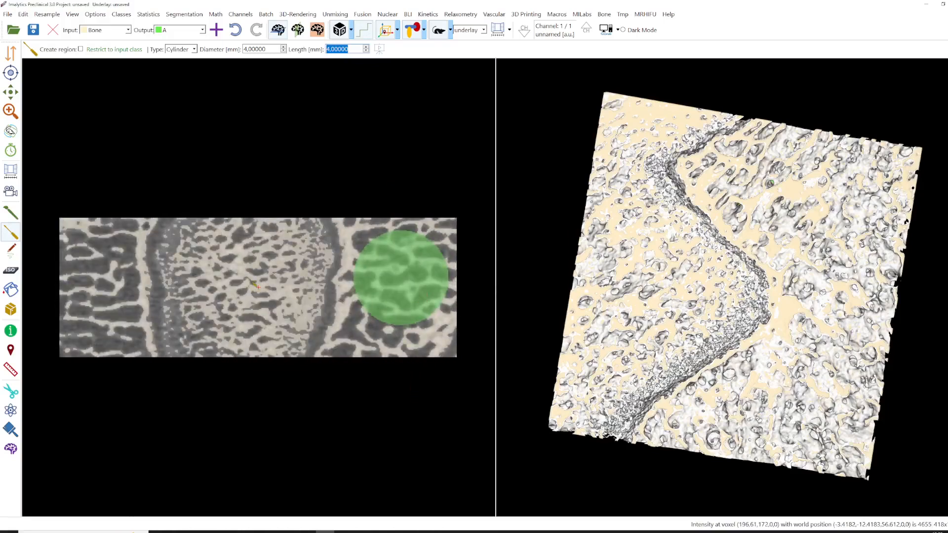
# - Add a class named B and place a 4 mm cylinder region for it in the slice's centre
pyautogui.rightClick(245, 277)
pyautogui.click(251, 281)
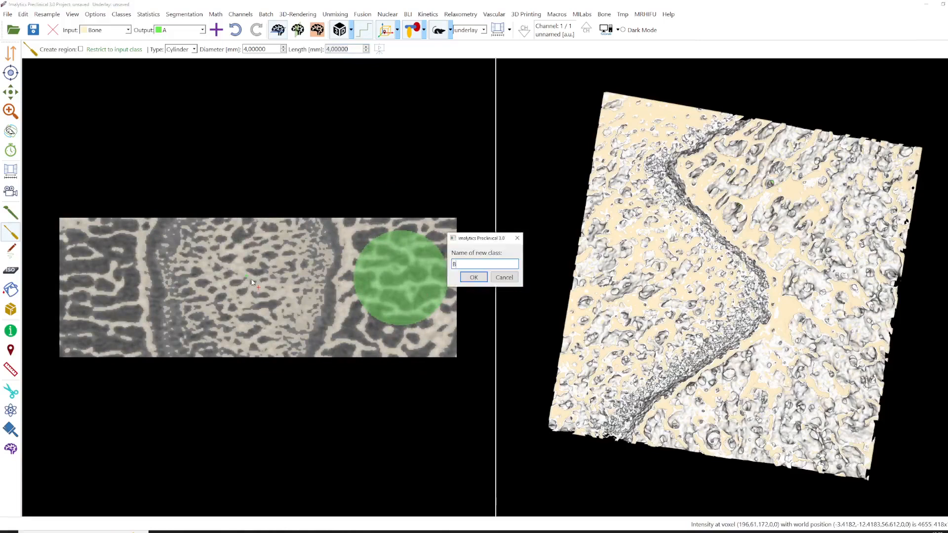
pyautogui.write('B')
pyautogui.press('Return')
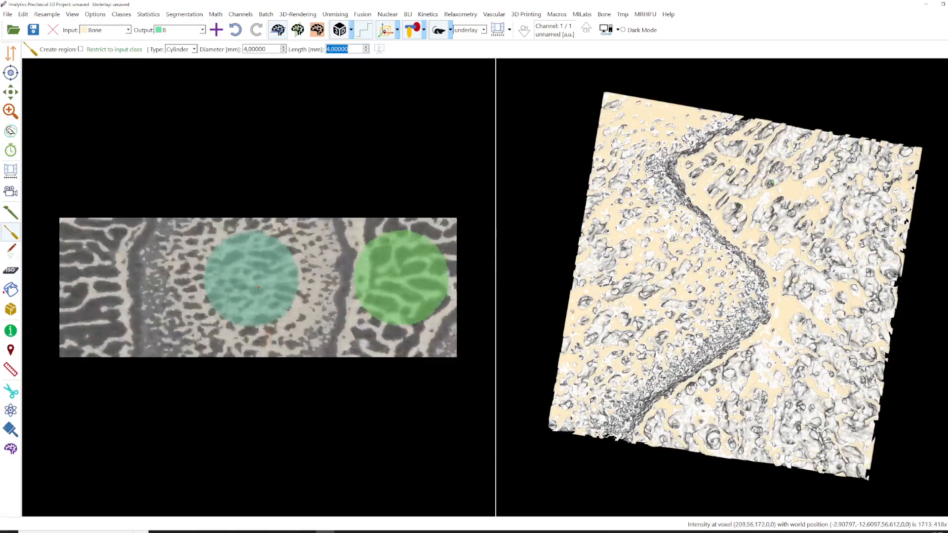
pyautogui.moveTo(267, 338); pyautogui.dragTo(256, 295, button='right')
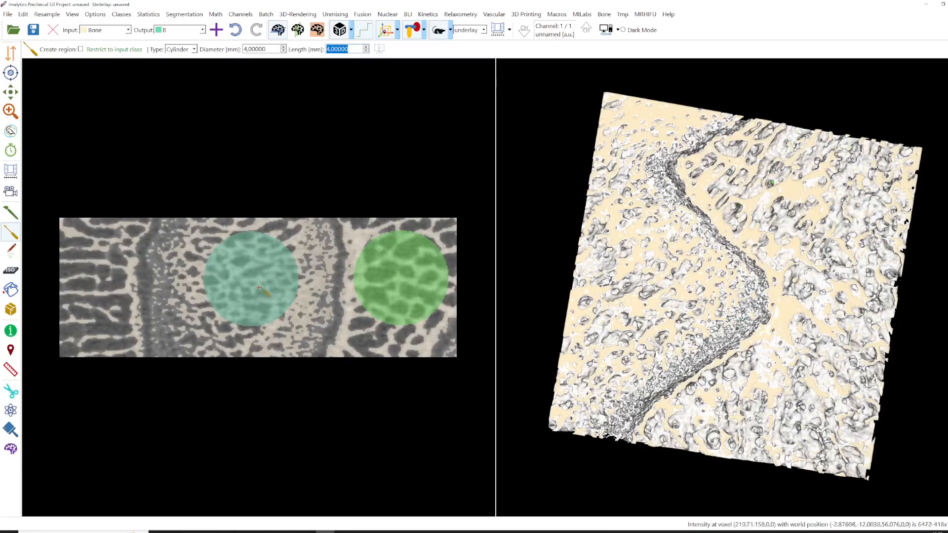
# - Set the input class to A
pyautogui.click(99, 31)
pyautogui.click(99, 49)
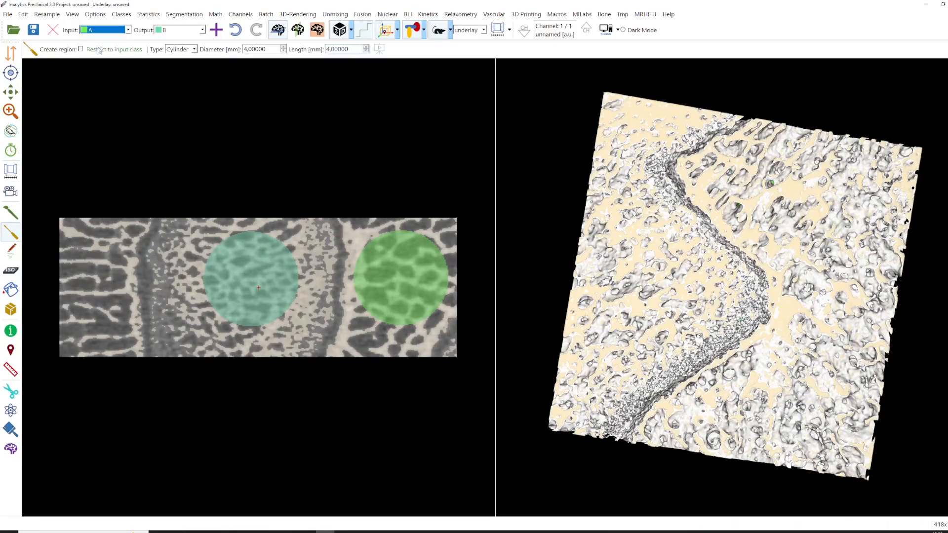
# - Compute the trabecular thickness of input class A using a bone threshold of 4000
pyautogui.click(603, 14)
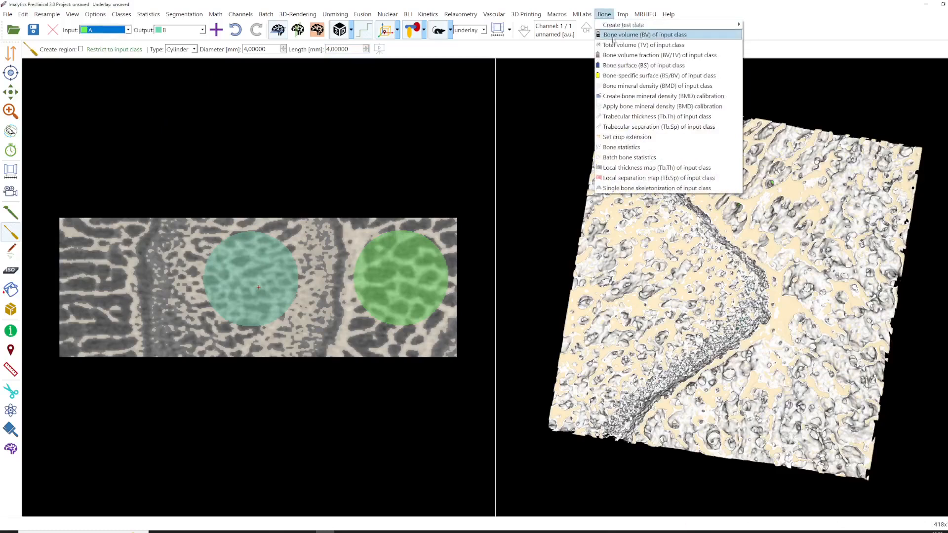
pyautogui.click(625, 117)
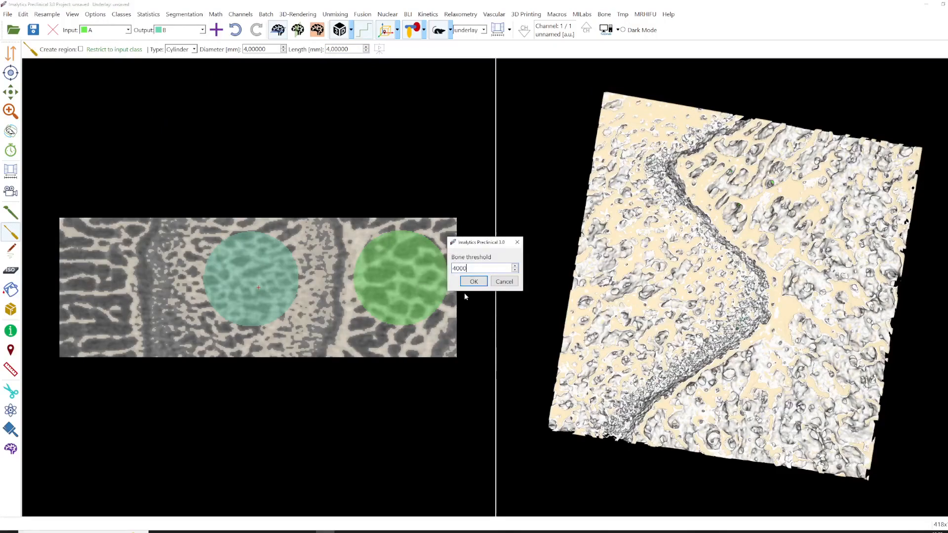
pyautogui.press('Return')
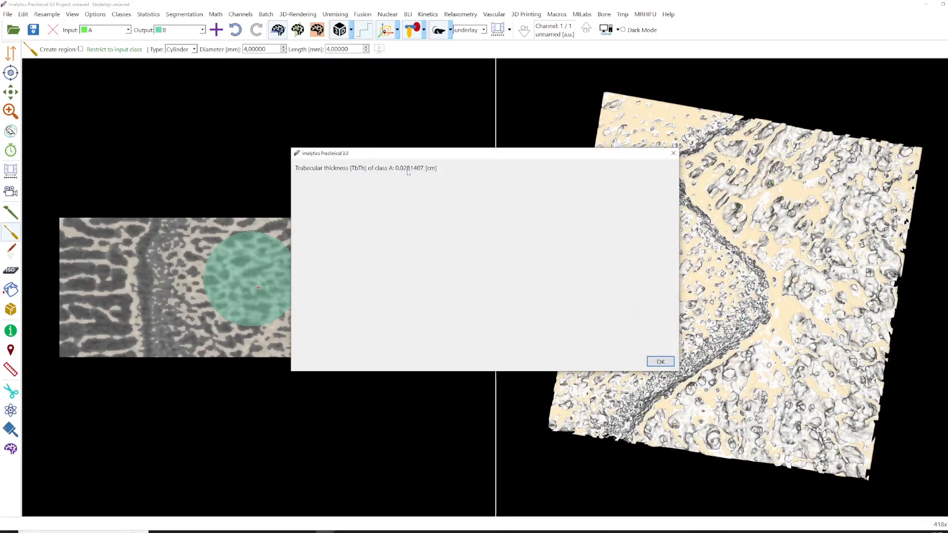
pyautogui.click(658, 361)
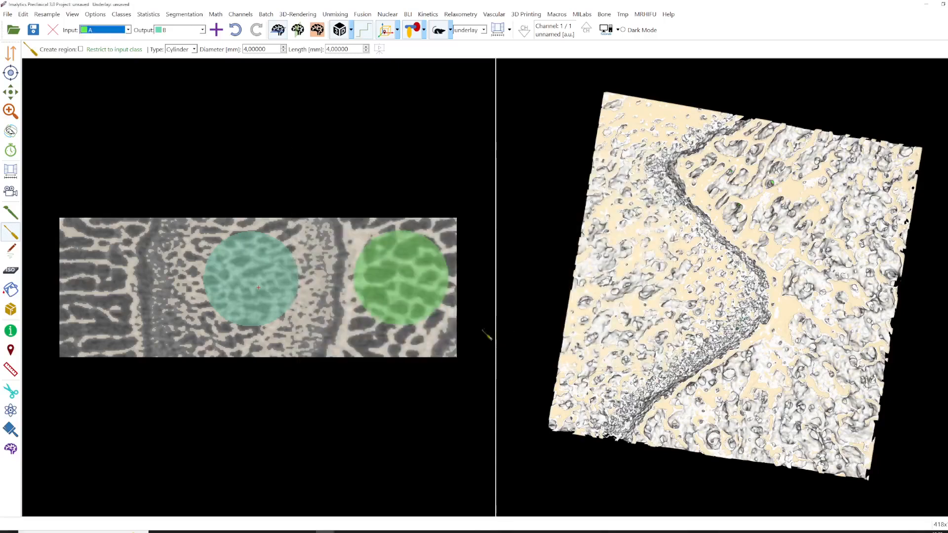
# - Switch the input class to B and compute its trabecular thickness with the 4000 bone threshold
pyautogui.click(104, 28)
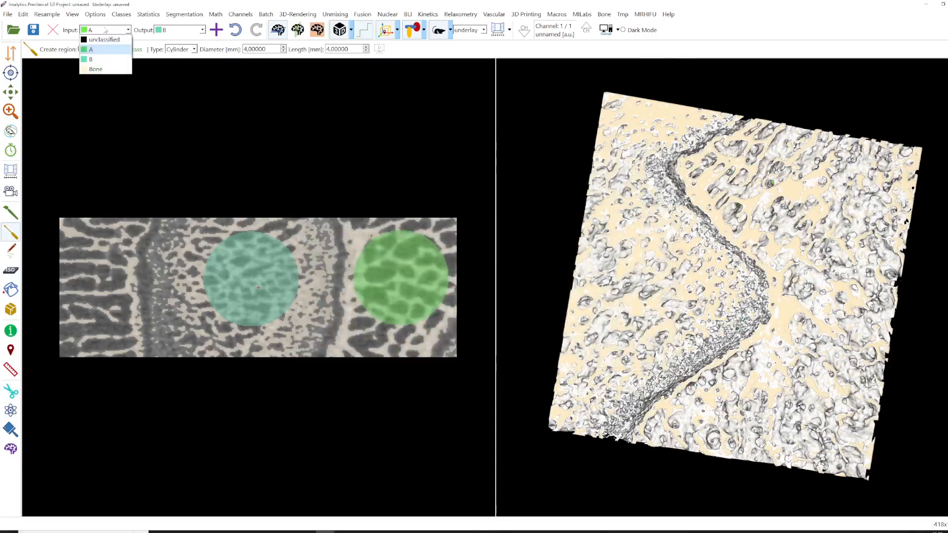
pyautogui.click(102, 53)
pyautogui.click(604, 15)
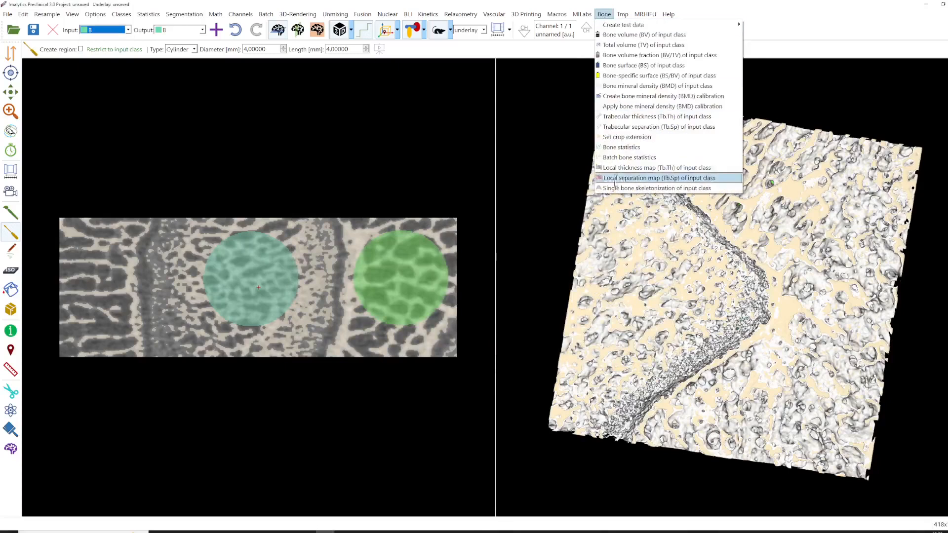
pyautogui.click(628, 117)
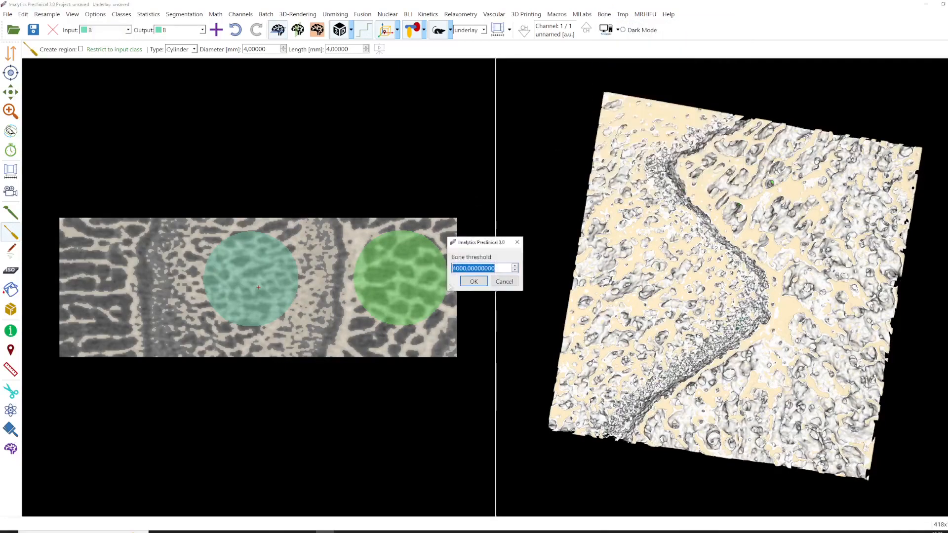
pyautogui.click(474, 281)
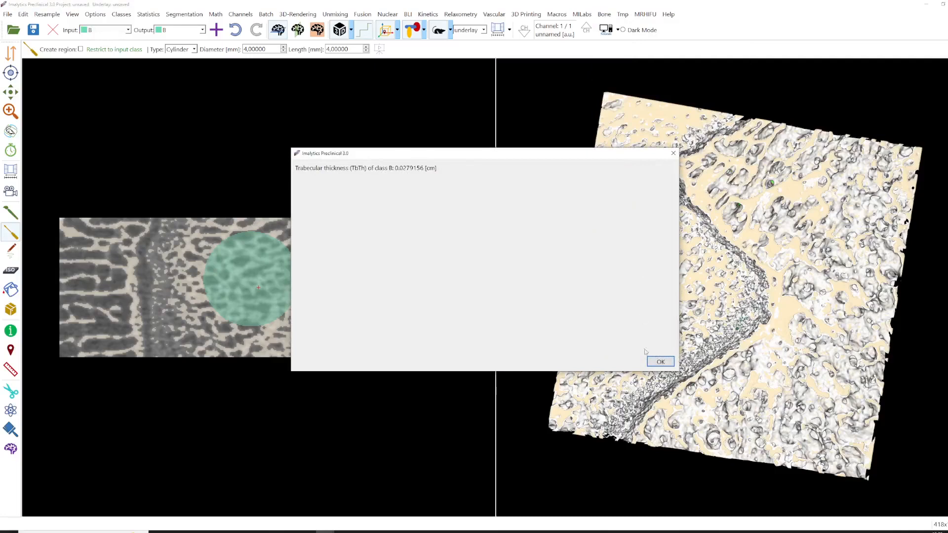
pyautogui.click(657, 363)
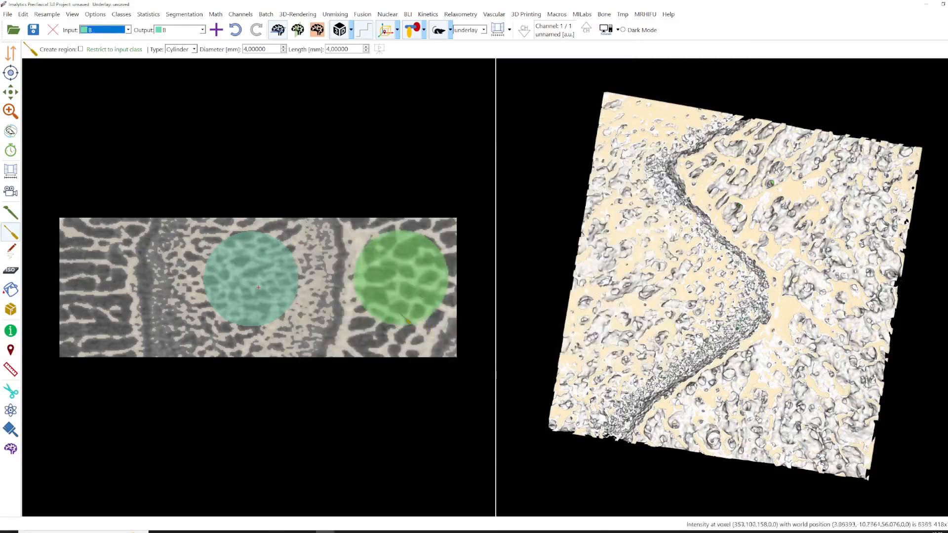
# - Run batch bone statistics with a bone threshold of 4000 and examine the Tb.Sp values of classes A and B
pyautogui.click(603, 14)
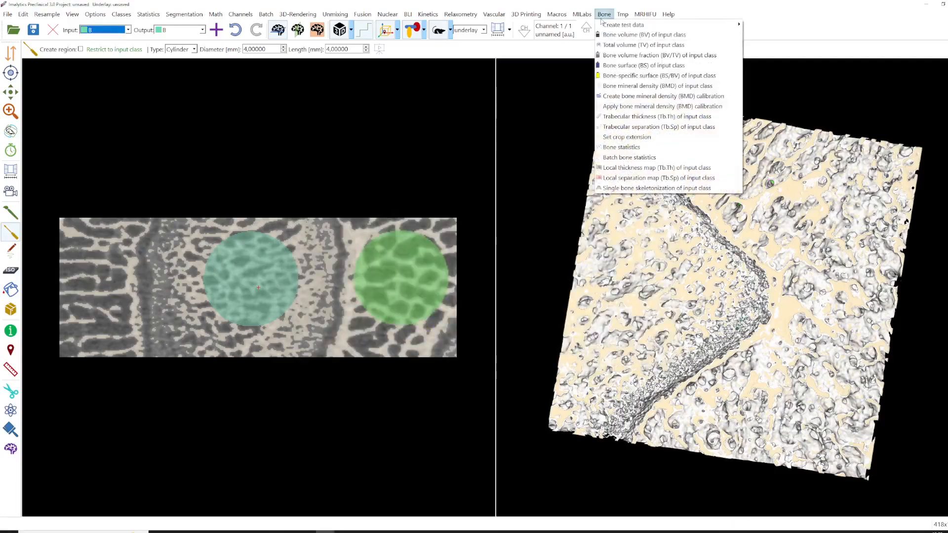
pyautogui.click(618, 158)
pyautogui.click(475, 282)
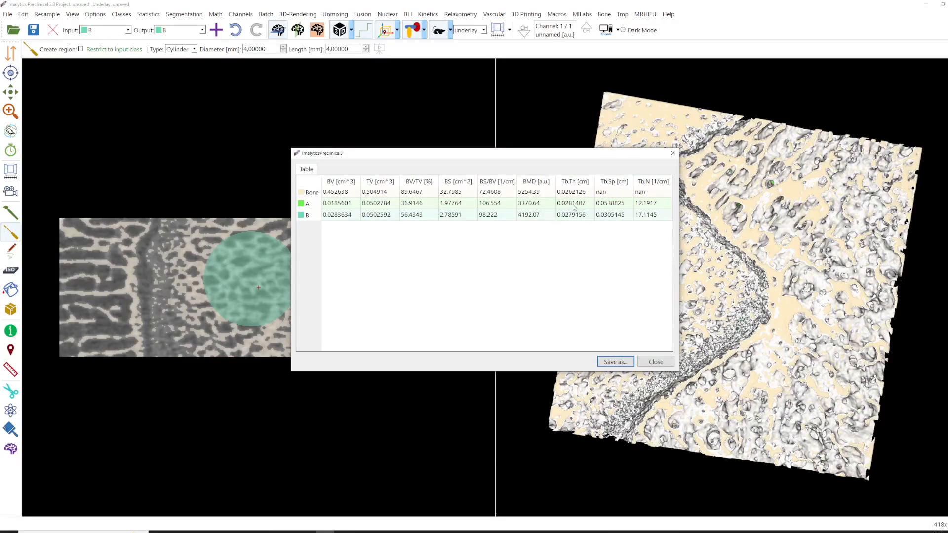
pyautogui.click(611, 206)
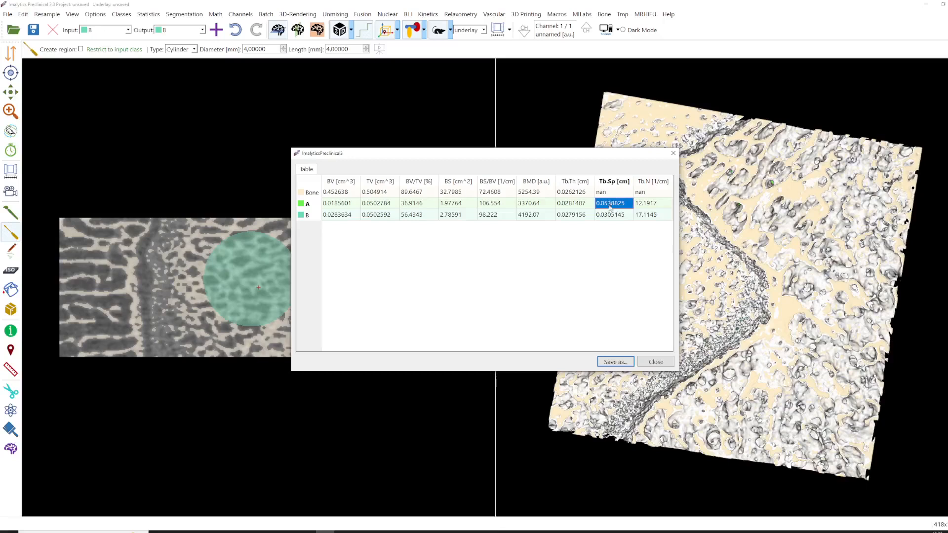
pyautogui.click(604, 218)
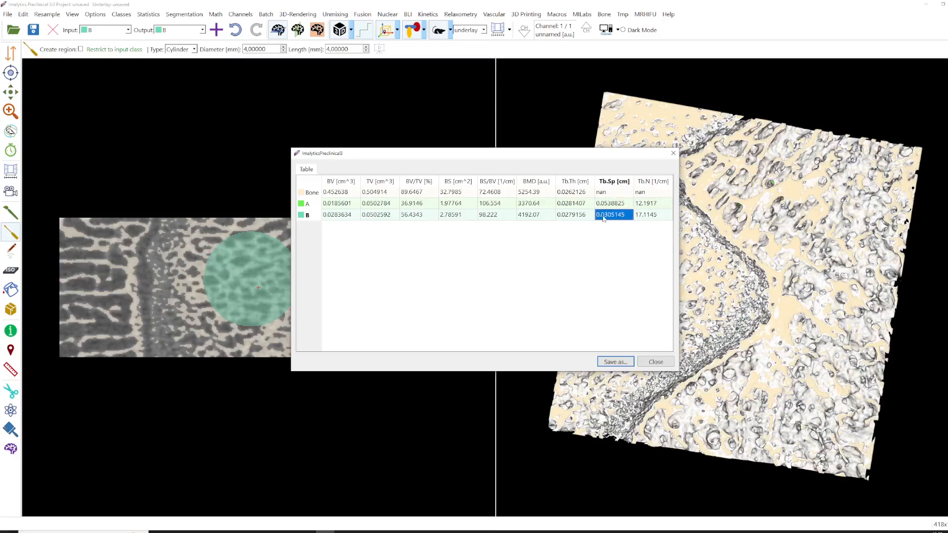
pyautogui.click(641, 365)
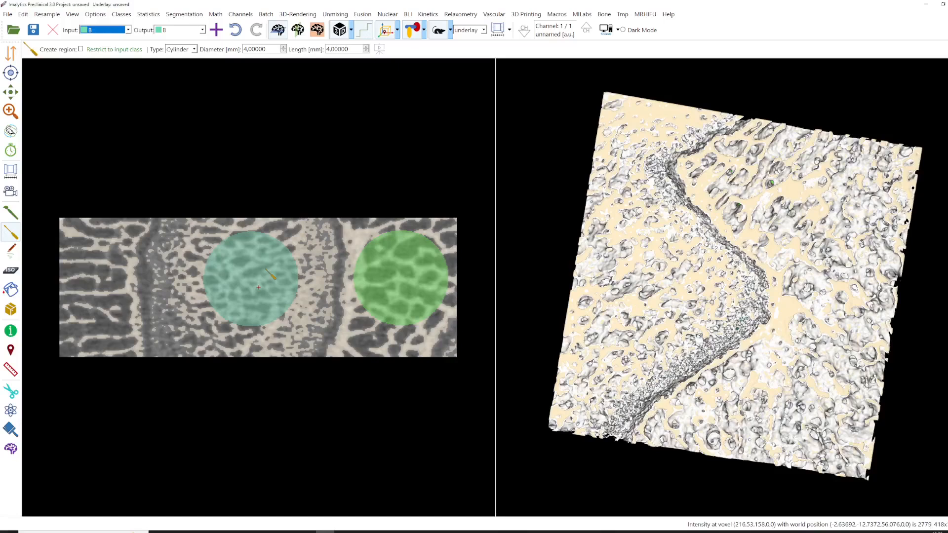
# - Set the input class to A and generate its local thickness map (Tb.Th) with a bone threshold of 4000
pyautogui.click(105, 30)
pyautogui.click(99, 51)
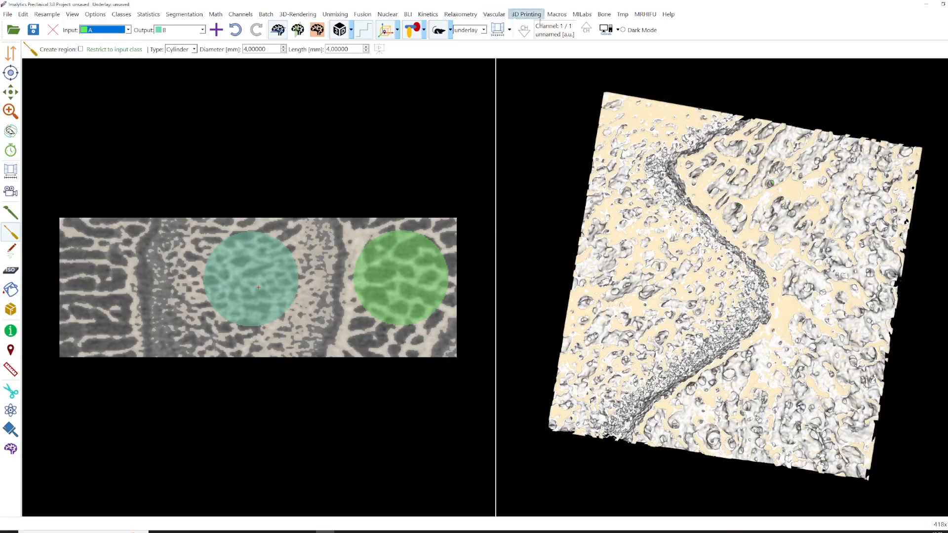
pyautogui.click(608, 16)
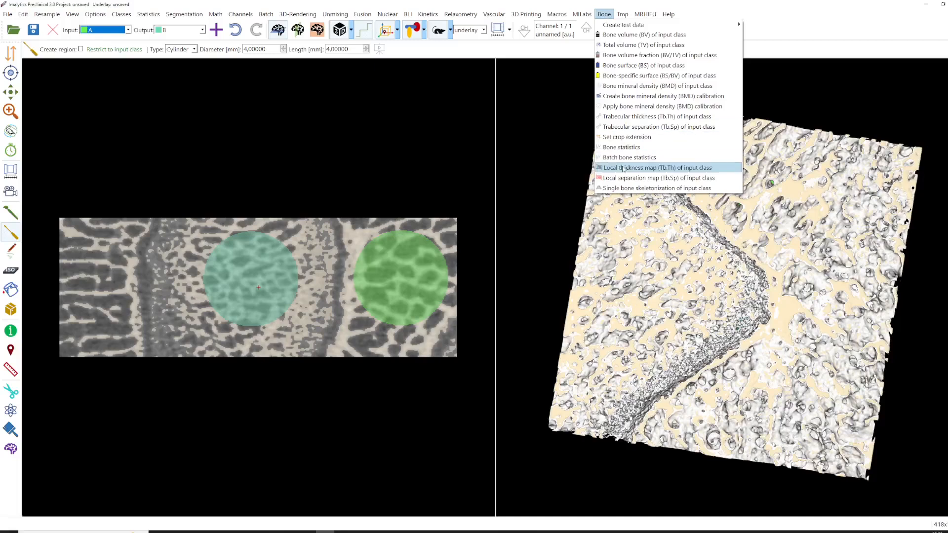
pyautogui.click(641, 169)
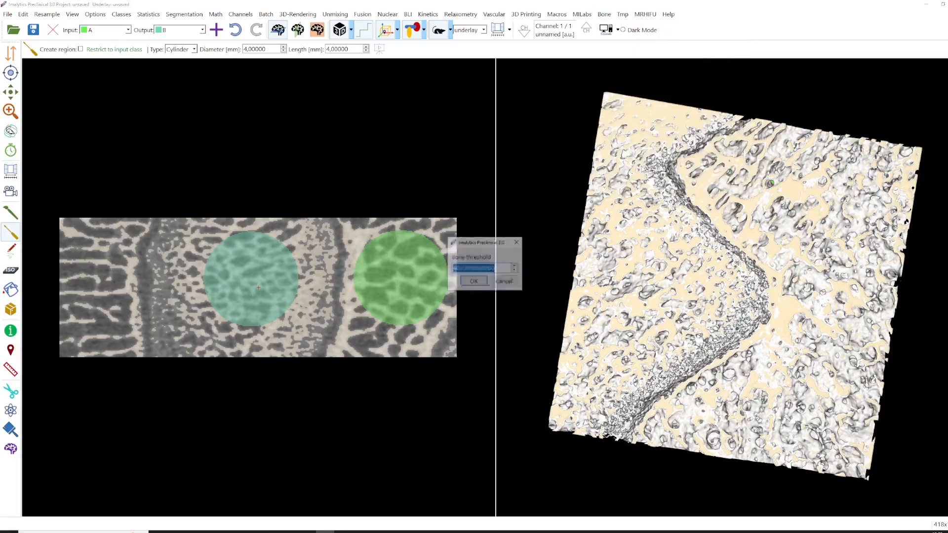
pyautogui.click(476, 286)
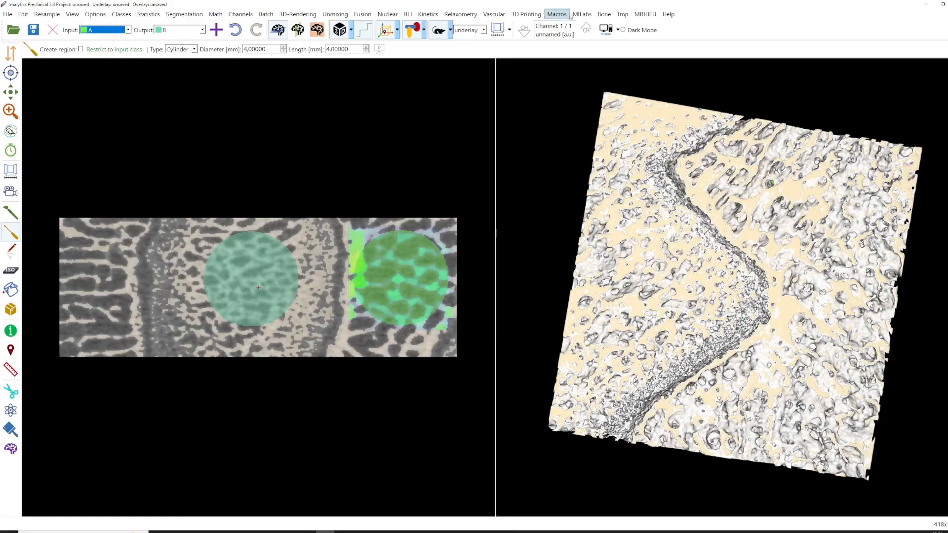
# - Generate the local separation map (Tb.Sp) of class A with a bone threshold of 4000
pyautogui.click(604, 14)
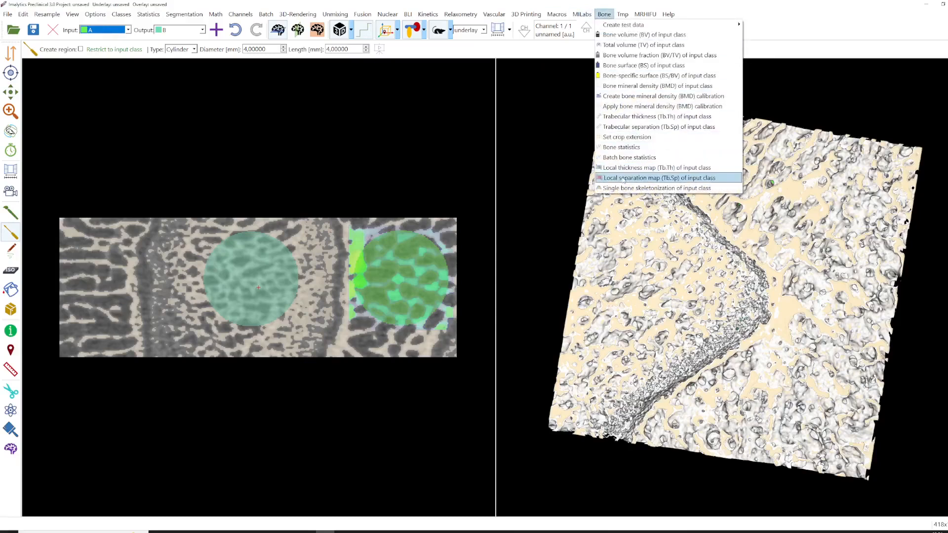
pyautogui.click(683, 178)
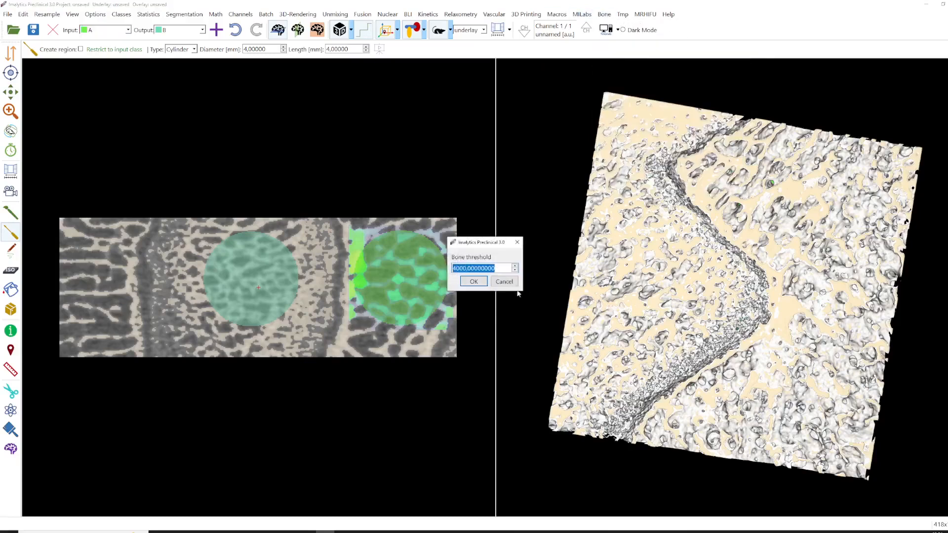
pyautogui.click(476, 282)
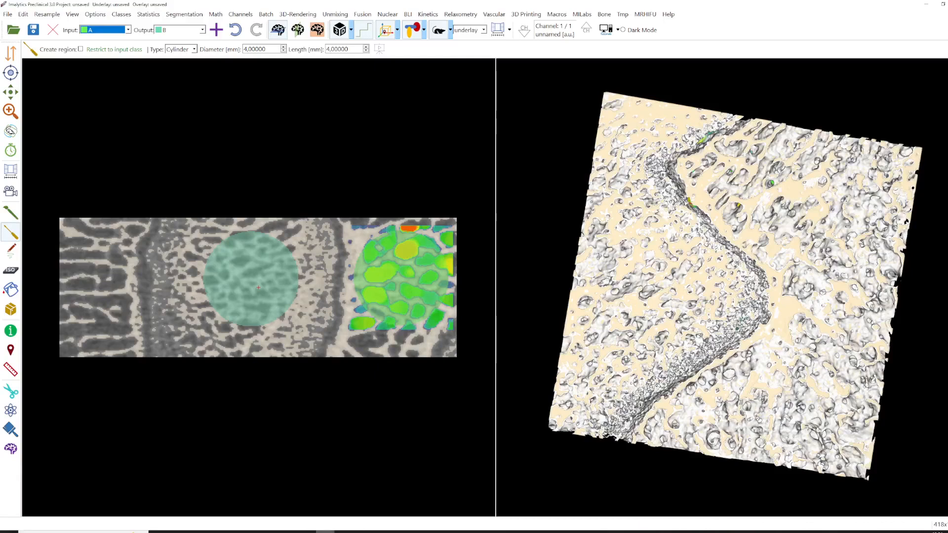
# - Open the CT trabecular bone white paper from the application's example guides
pyautogui.click(614, 37)
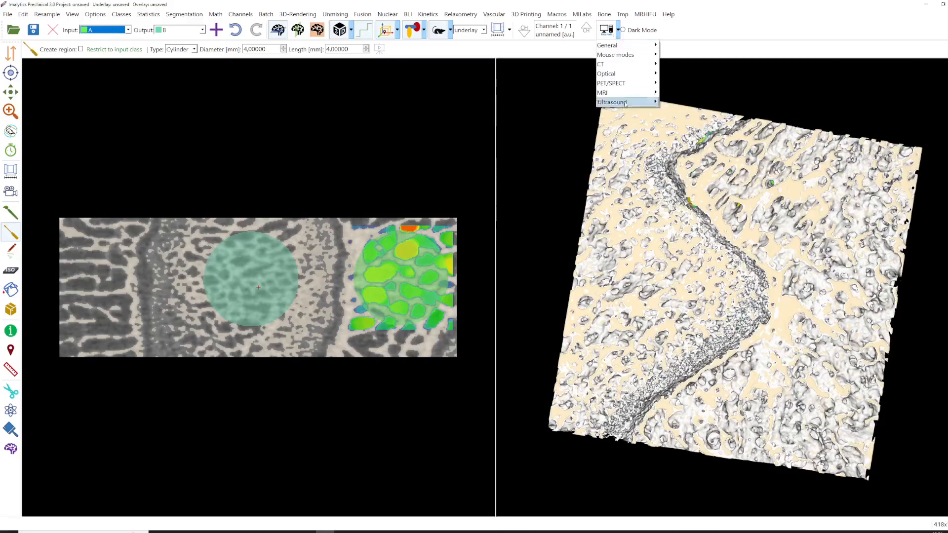
pyautogui.moveTo(626, 67)
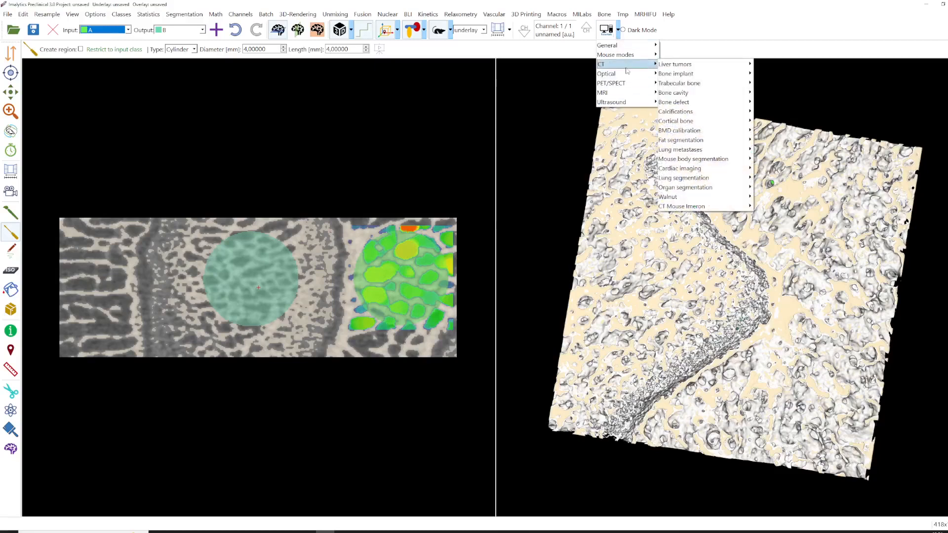
pyautogui.moveTo(676, 84)
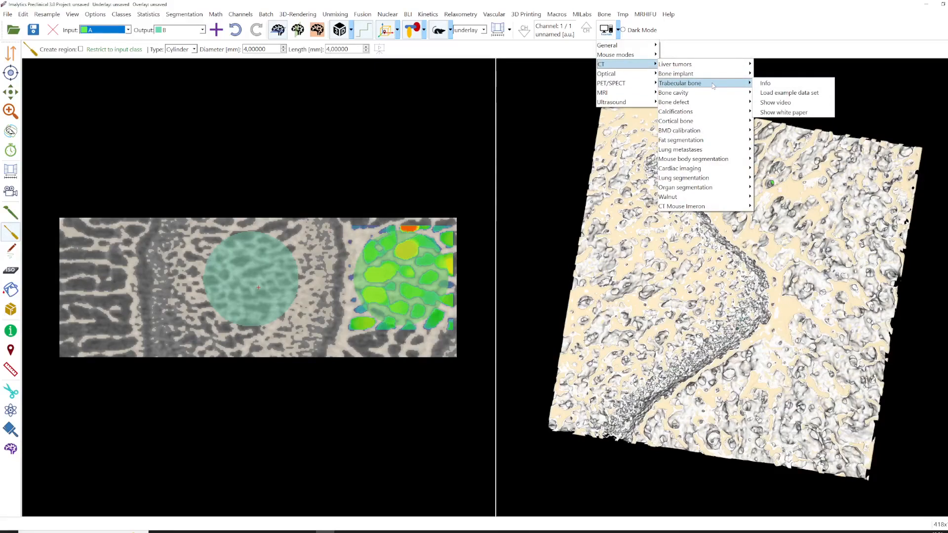
pyautogui.click(784, 112)
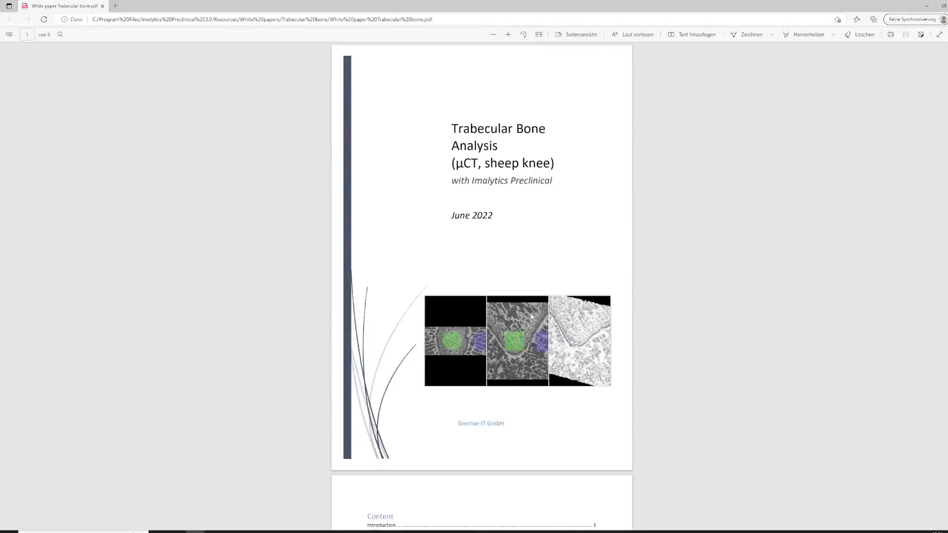
# - Read through the white paper's sections and method-comparison figures, then close the document
pyautogui.scroll(-1, 516, 321)
pyautogui.keyDown('ctrl'); pyautogui.scroll(-5, 516, 321); pyautogui.keyUp('ctrl')
pyautogui.keyDown('ctrl'); pyautogui.scroll(5, 508, 321); pyautogui.keyUp('ctrl')
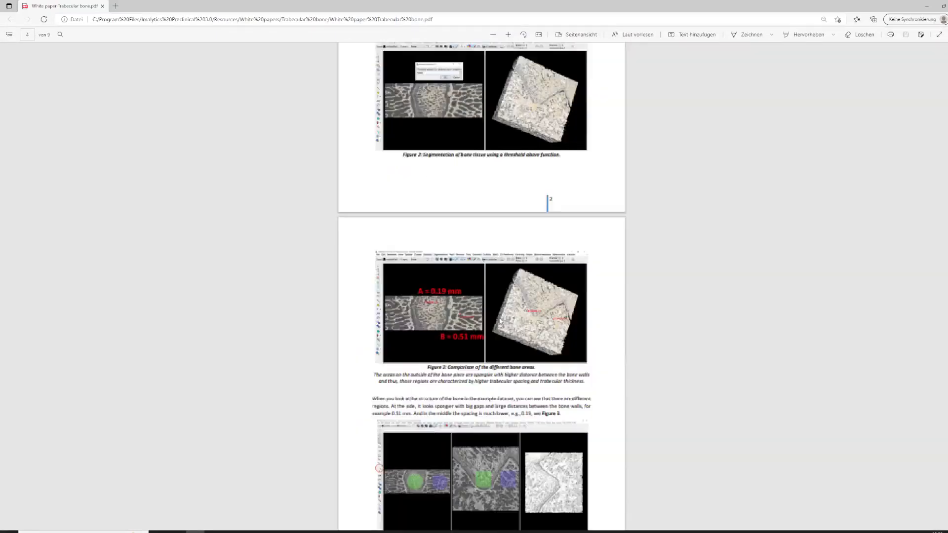
pyautogui.scroll(-12, 500, 320)
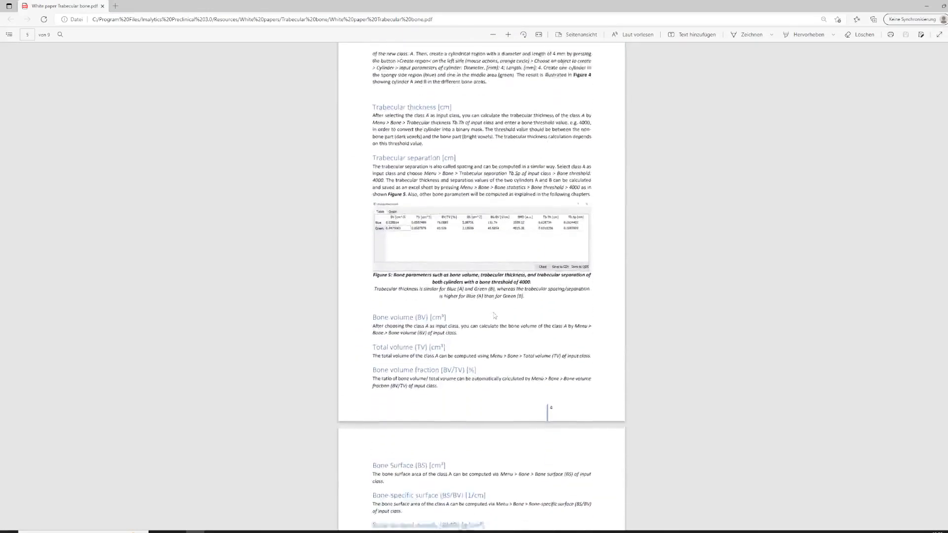
pyautogui.scroll(-12, 494, 316)
pyautogui.scroll(1, 470, 237)
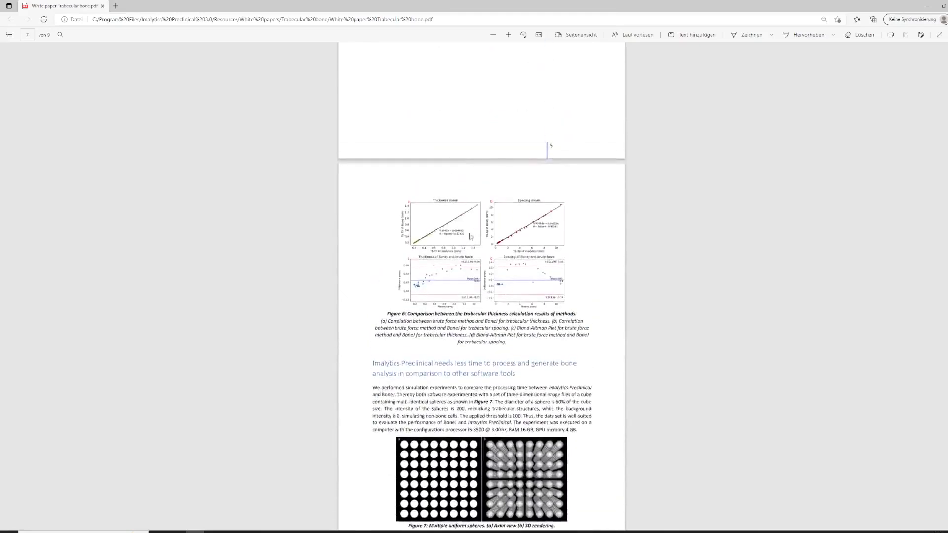
pyautogui.keyDown('ctrl'); pyautogui.scroll(4, 470, 237); pyautogui.keyUp('ctrl')
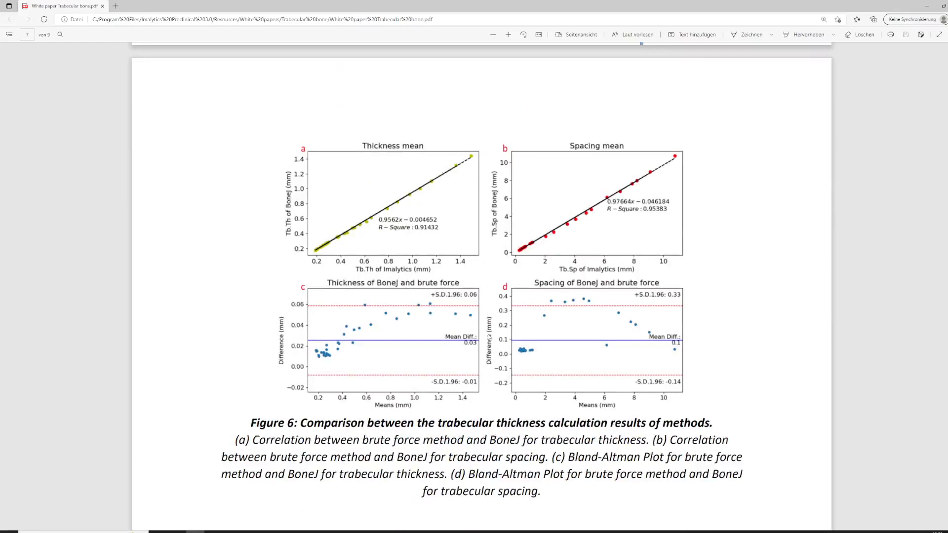
pyautogui.scroll(-2, 483, 398)
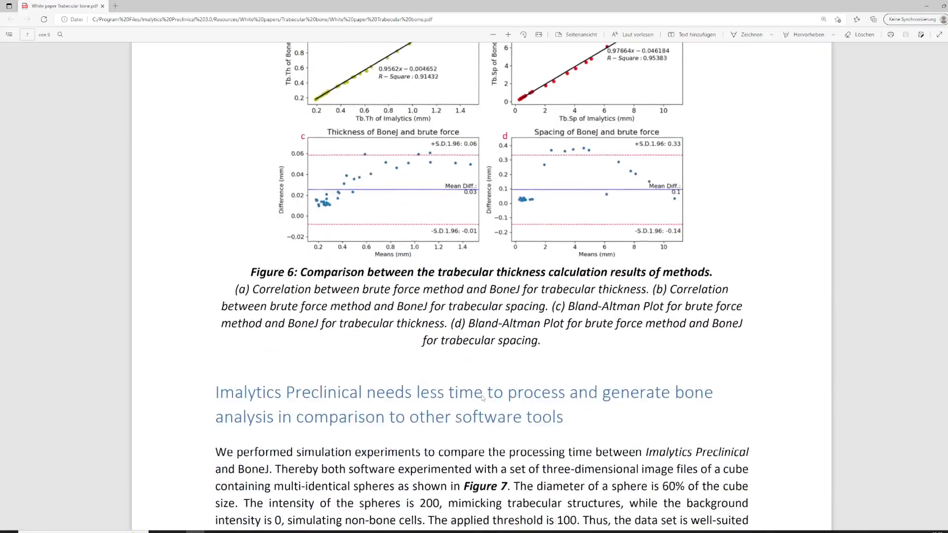
pyautogui.scroll(4, 483, 398)
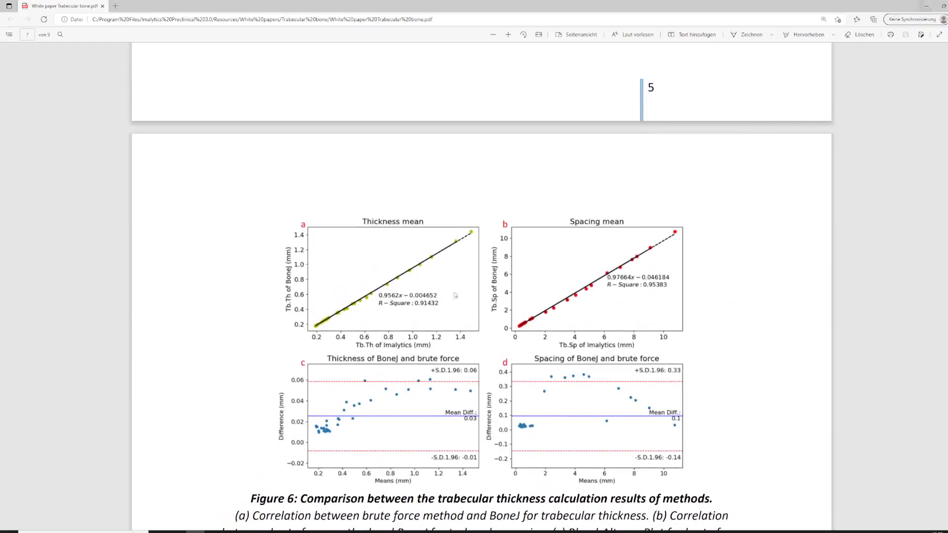
pyautogui.scroll(-3, 414, 377)
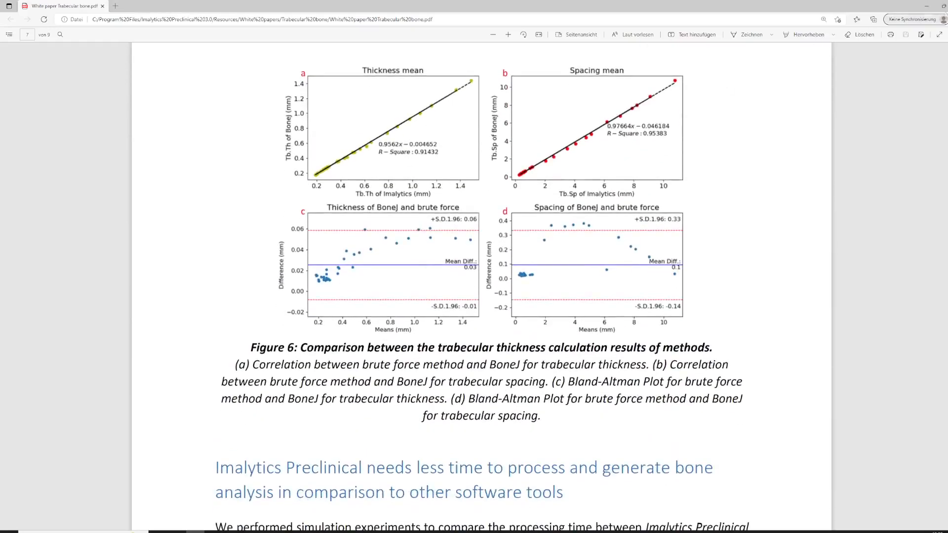
pyautogui.click(927, 6)
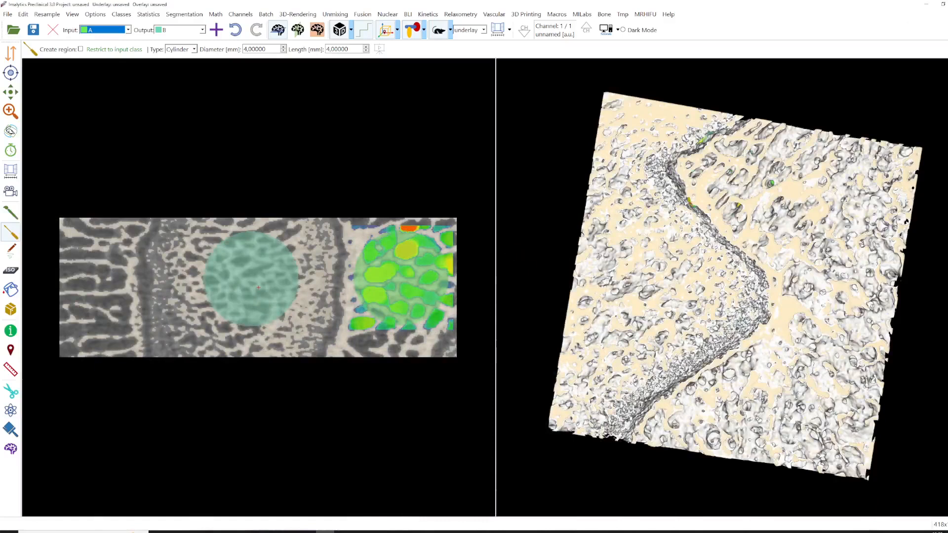
# - Create bone test data consisting of multiple spheres with the default number of spheres per row
pyautogui.click(604, 14)
pyautogui.moveTo(613, 26)
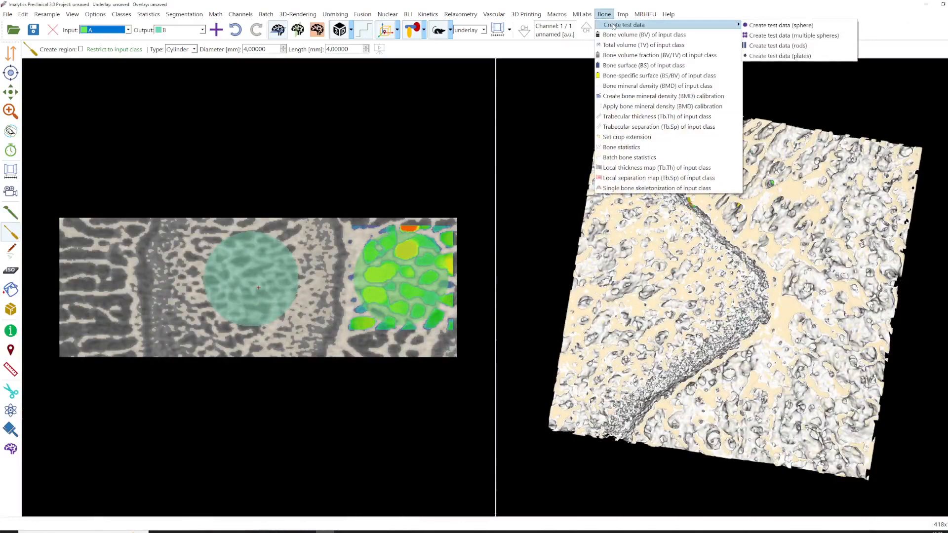
pyautogui.click(771, 35)
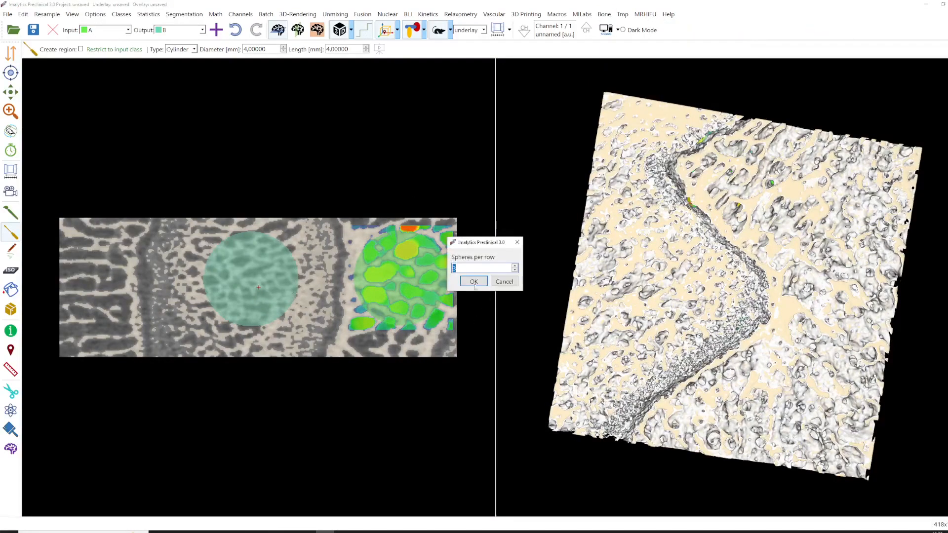
pyautogui.click(474, 282)
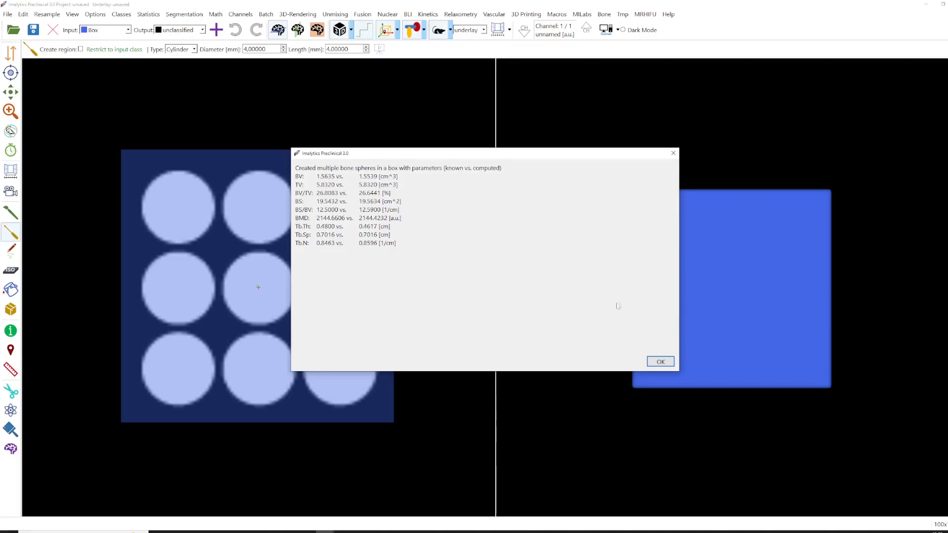
pyautogui.click(661, 361)
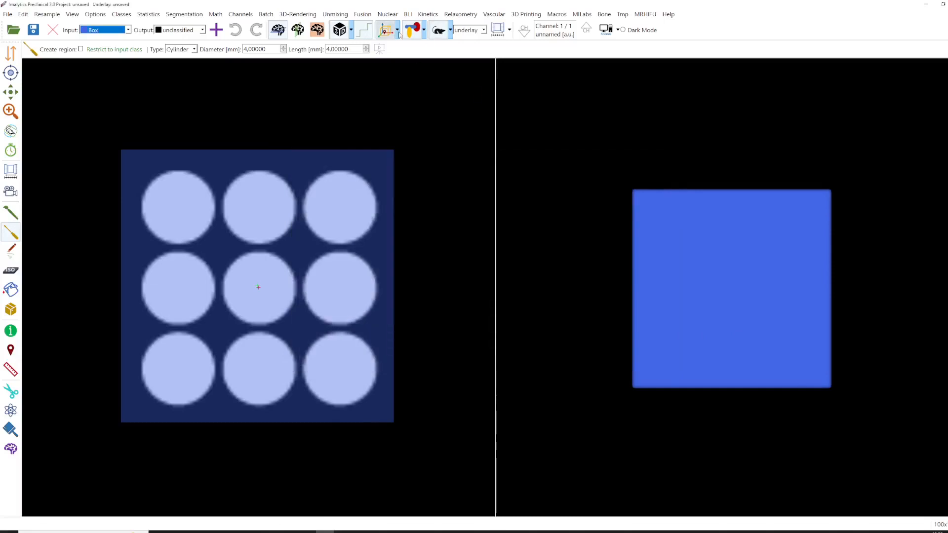
# - Change the rendering to display the sphere surfaces and rotate the 3D view to inspect them
pyautogui.click(386, 30)
pyautogui.click(10, 130)
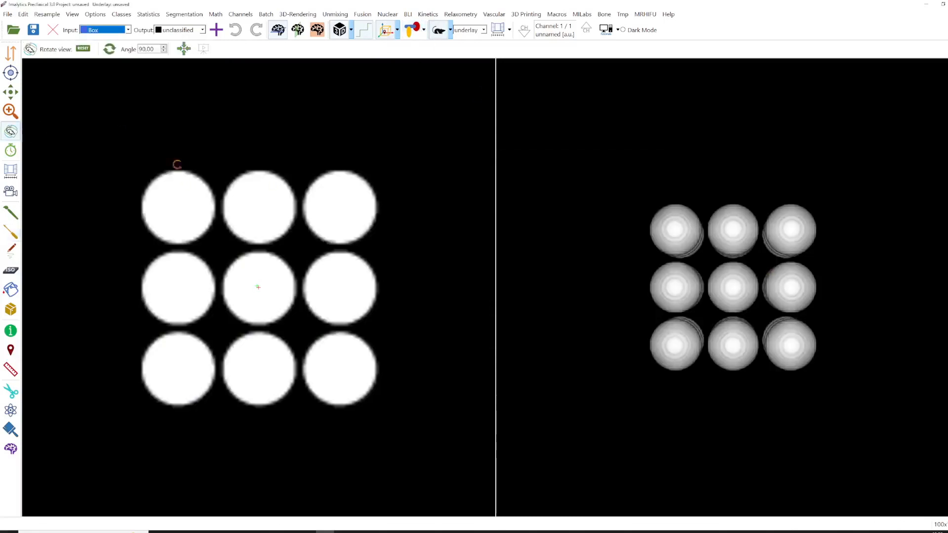
pyautogui.moveTo(688, 334); pyautogui.dragTo(716, 287)
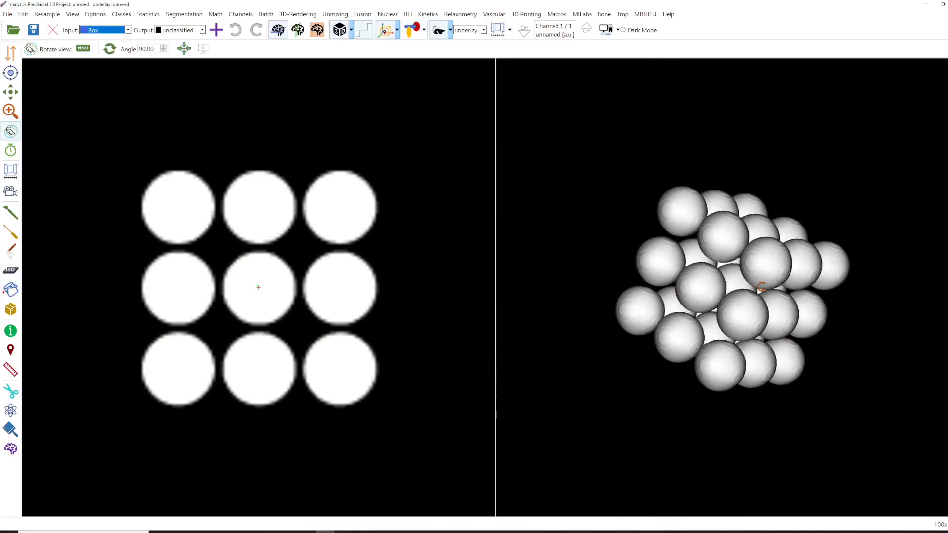